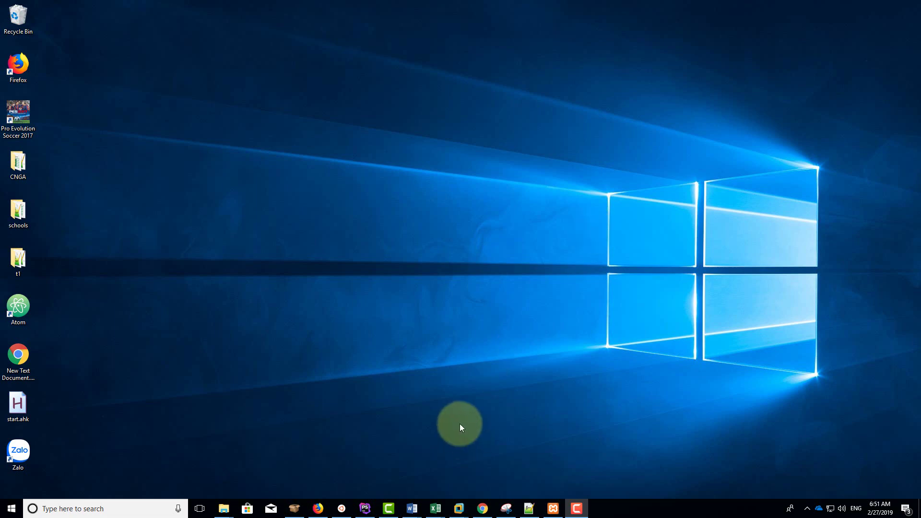
- Bring forward the Chrome window showing the WordPress Plugins page with its 6 installed plugins
{"action": "left_click", "coordinate": [482, 509]}
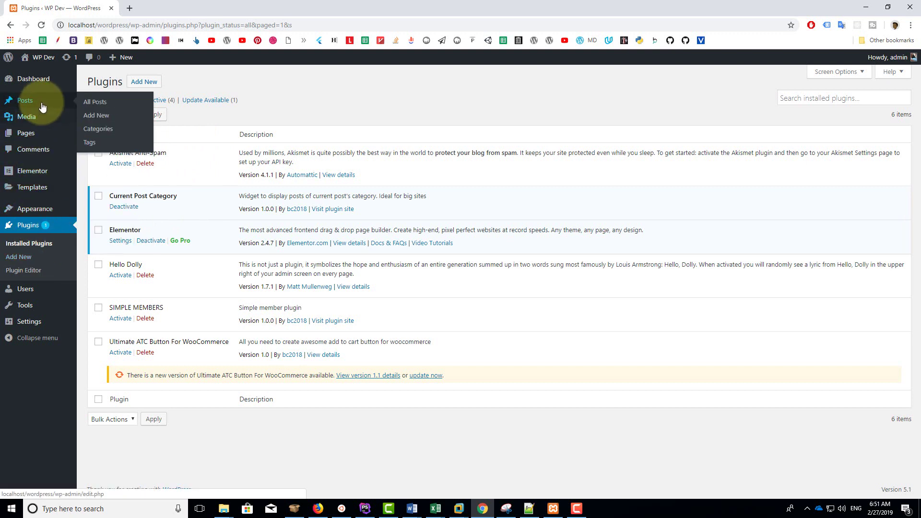
- Open the Uncategorized category's archive from Posts > Categories in a new tab
{"action": "left_click", "coordinate": [106, 131]}
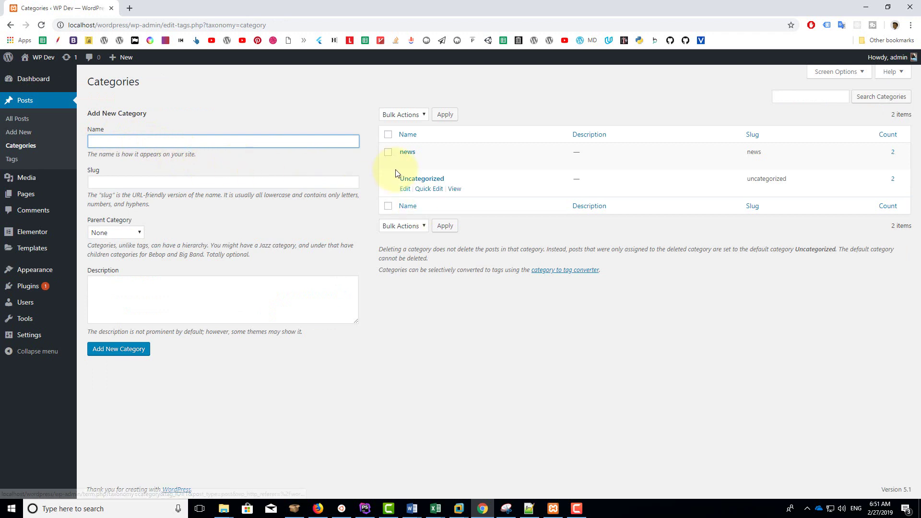
{"action": "middle_click", "coordinate": [457, 192]}
{"action": "left_click", "coordinate": [191, 8]}
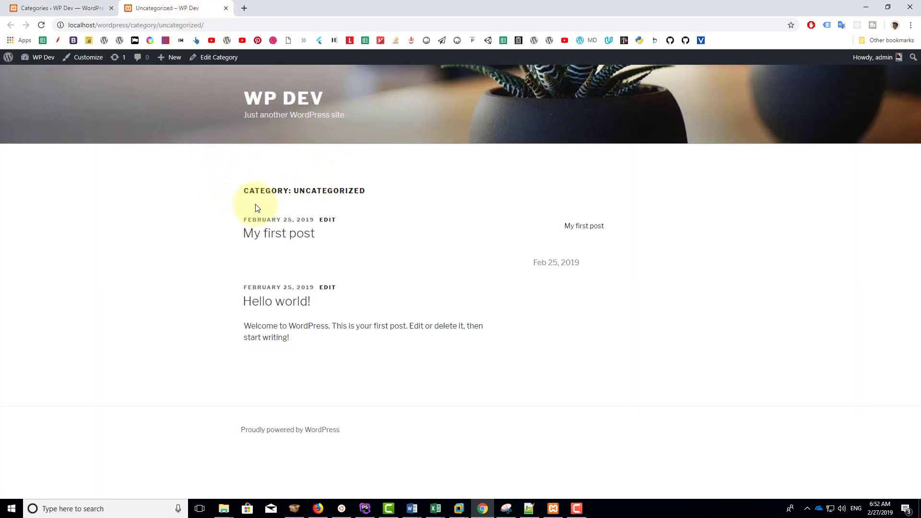
- Highlight the 'Category: Uncategorized' heading and the listed posts on the archive page
{"action": "triple_click", "coordinate": [265, 191]}
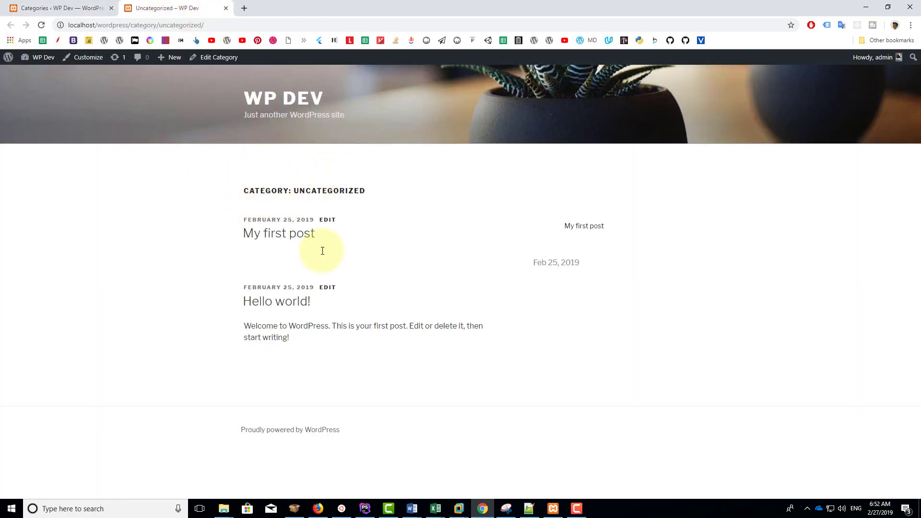
{"action": "triple_click", "coordinate": [469, 389]}
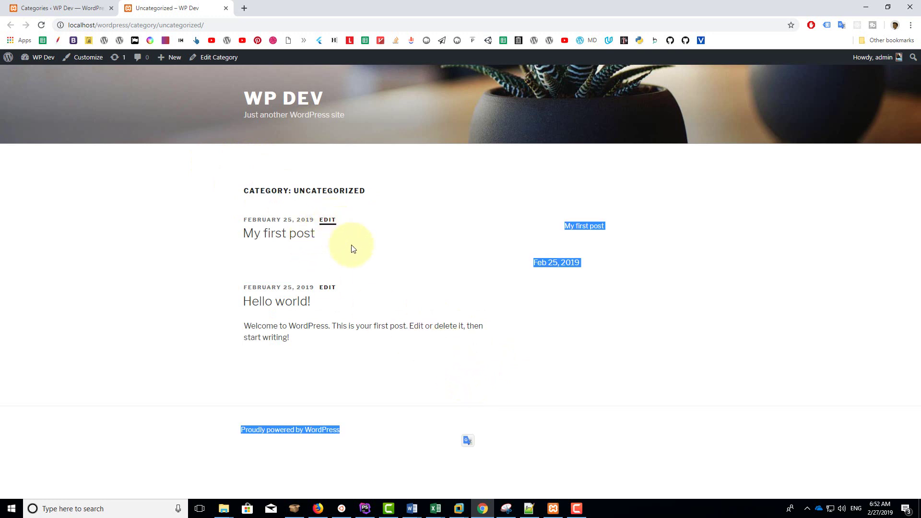
{"action": "left_click", "coordinate": [416, 357]}
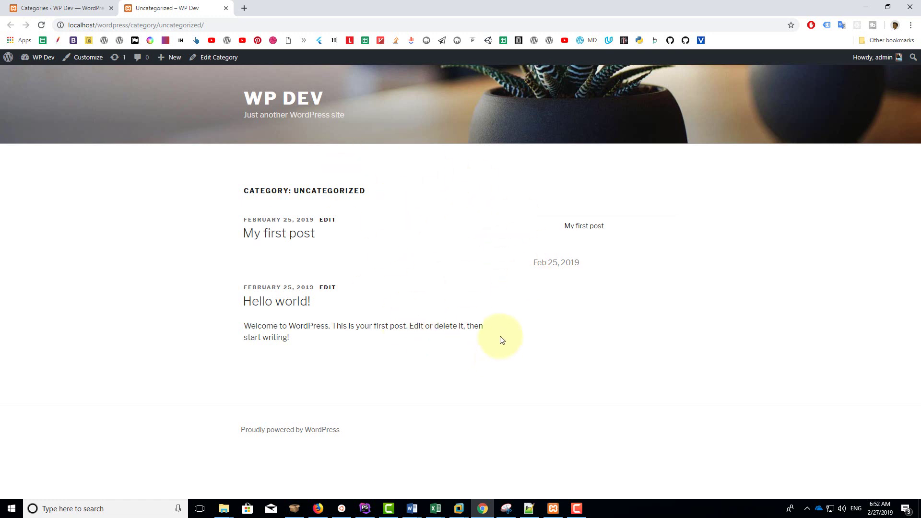
{"action": "left_click_drag", "start_coordinate": [235, 190], "coordinate": [499, 197]}
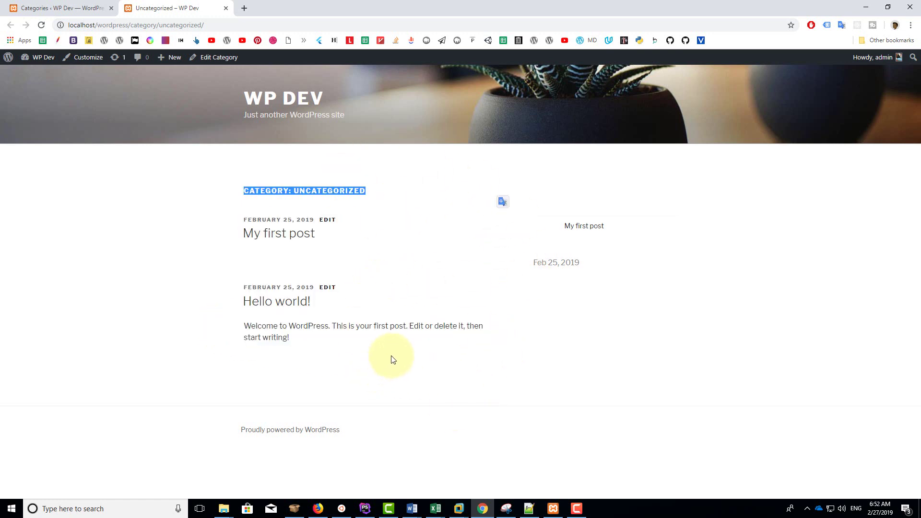
{"action": "left_click_drag", "start_coordinate": [291, 340], "coordinate": [206, 201]}
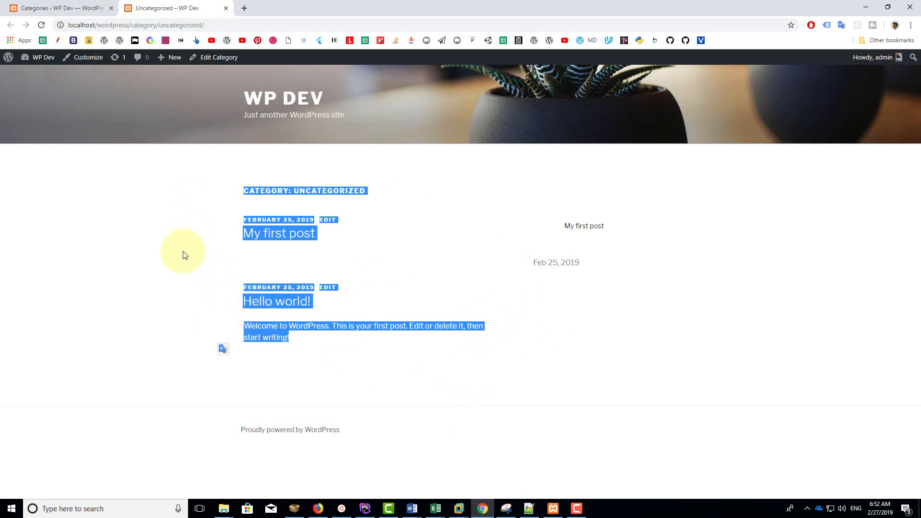
{"action": "left_click", "coordinate": [186, 253]}
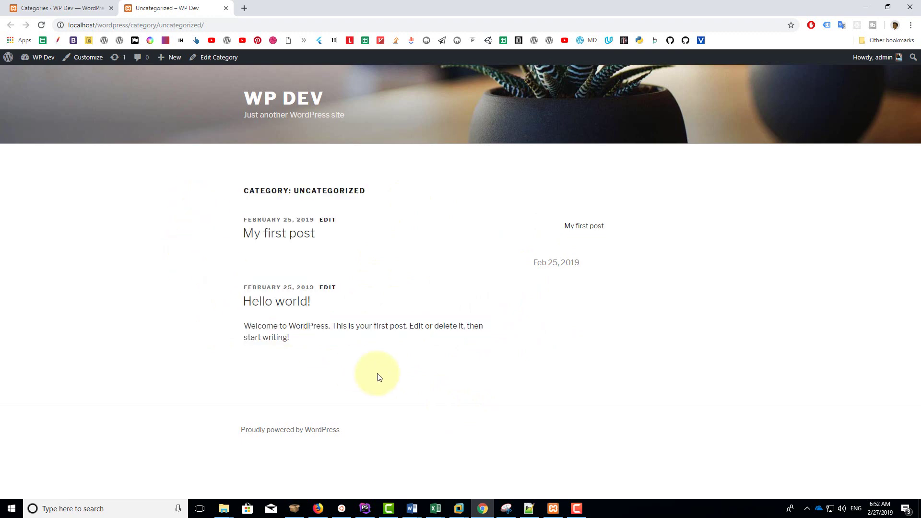
- Shift Word's numbered checklist left, highlight step 1 'Find the category's ID', then return to Chrome
{"action": "mouse_move", "coordinate": [413, 509]}
{"action": "left_click", "coordinate": [463, 468]}
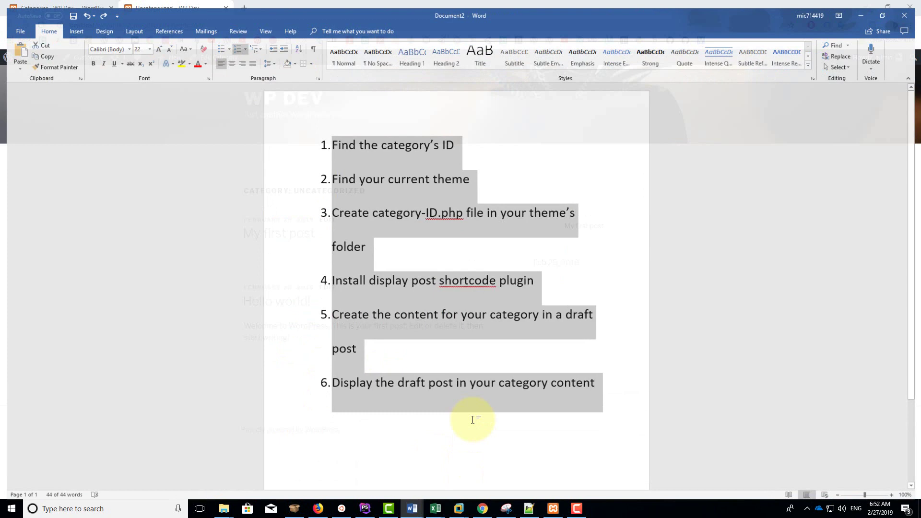
{"action": "left_click", "coordinate": [423, 224]}
{"action": "left_click_drag", "start_coordinate": [320, 138], "coordinate": [314, 283]}
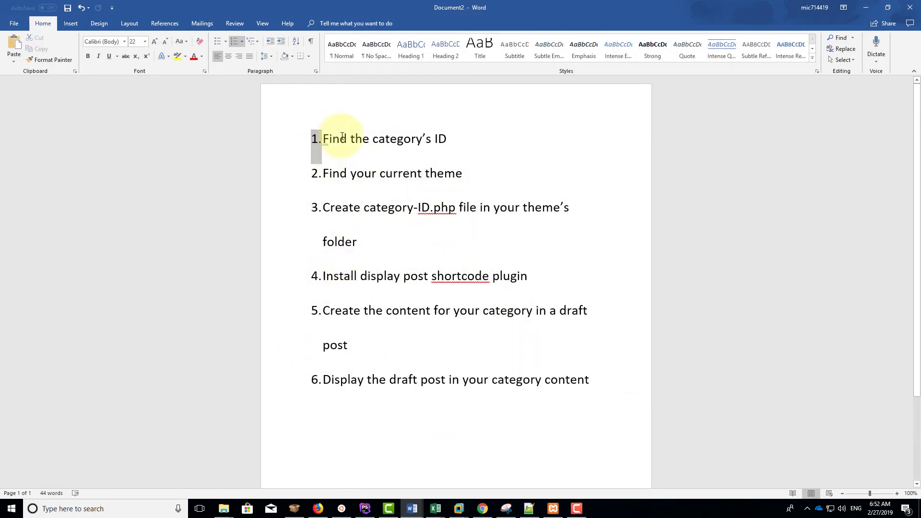
{"action": "left_click", "coordinate": [339, 140]}
{"action": "left_click_drag", "start_coordinate": [324, 139], "coordinate": [449, 140]}
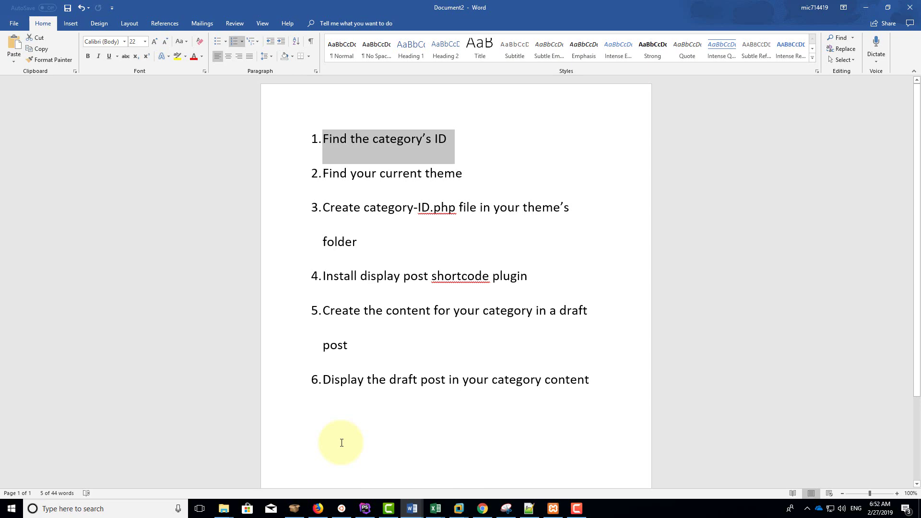
{"action": "key", "text": "alt+Tab"}
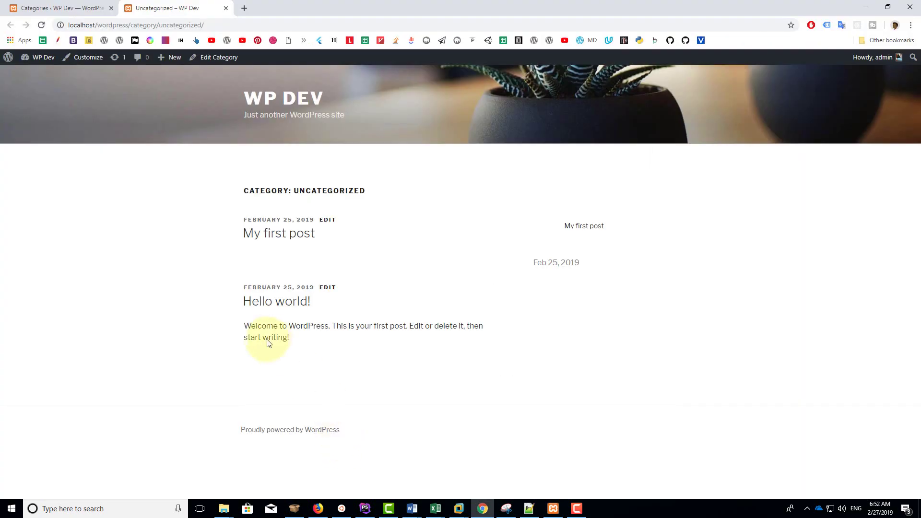
- Reload the Categories admin tab and read Uncategorized's ID, 1, from its Edit link
{"action": "left_click", "coordinate": [60, 4]}
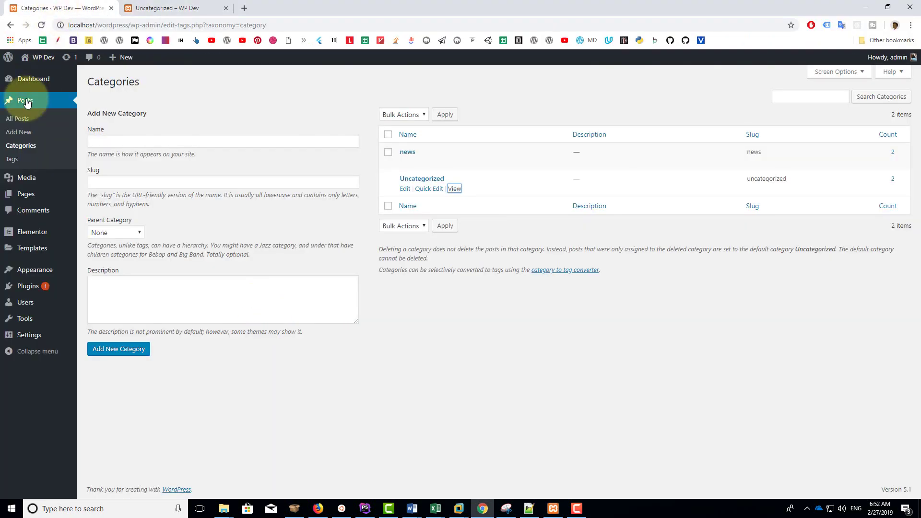
{"action": "left_click", "coordinate": [33, 148]}
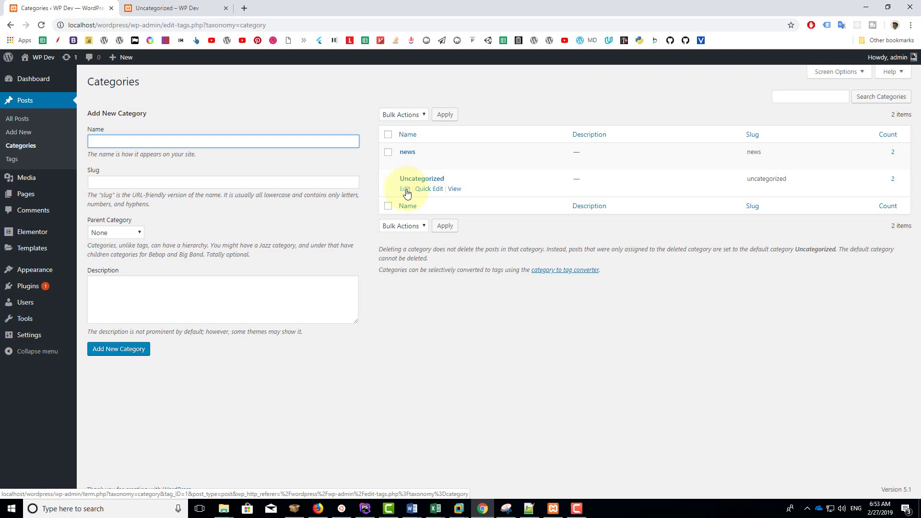
{"action": "left_click", "coordinate": [405, 188]}
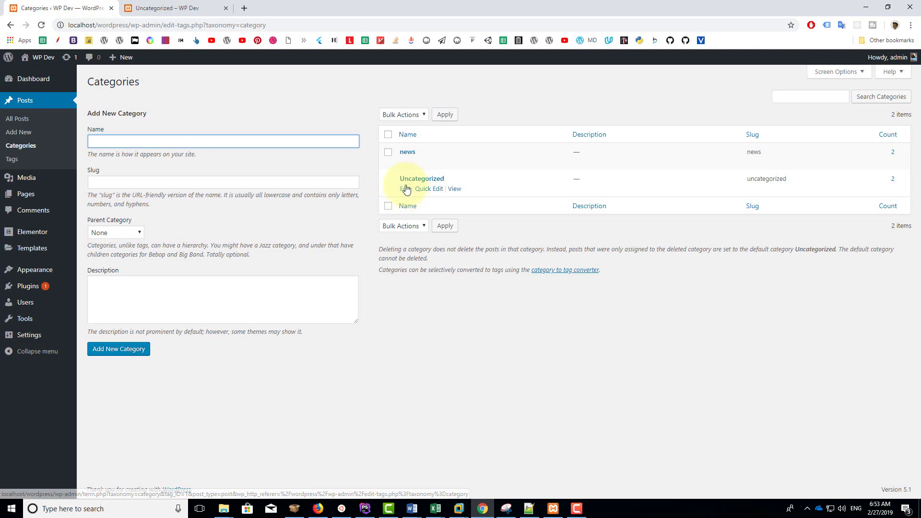
{"action": "left_click", "coordinate": [487, 330]}
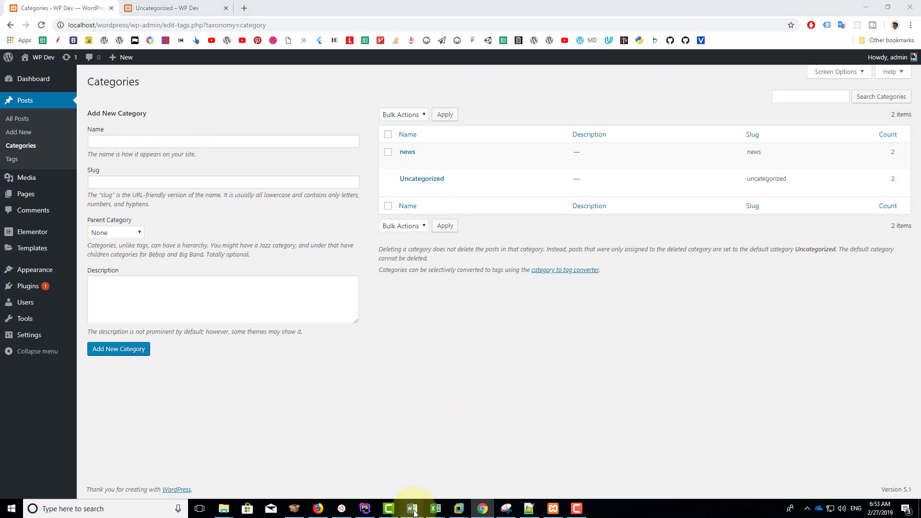
- Highlight checklist step 2 'Find your current theme' in Word, then return to the browser
{"action": "mouse_move", "coordinate": [411, 508]}
{"action": "left_click", "coordinate": [467, 467]}
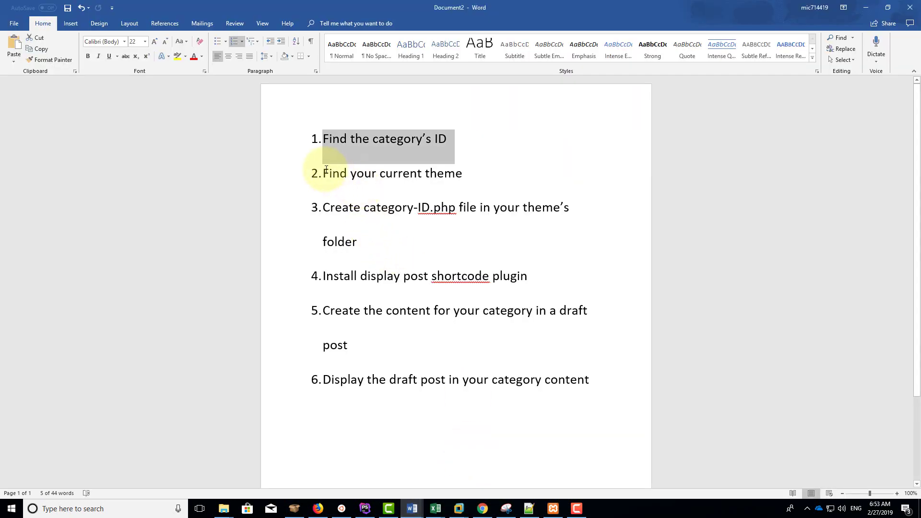
{"action": "left_click_drag", "start_coordinate": [323, 173], "coordinate": [465, 172]}
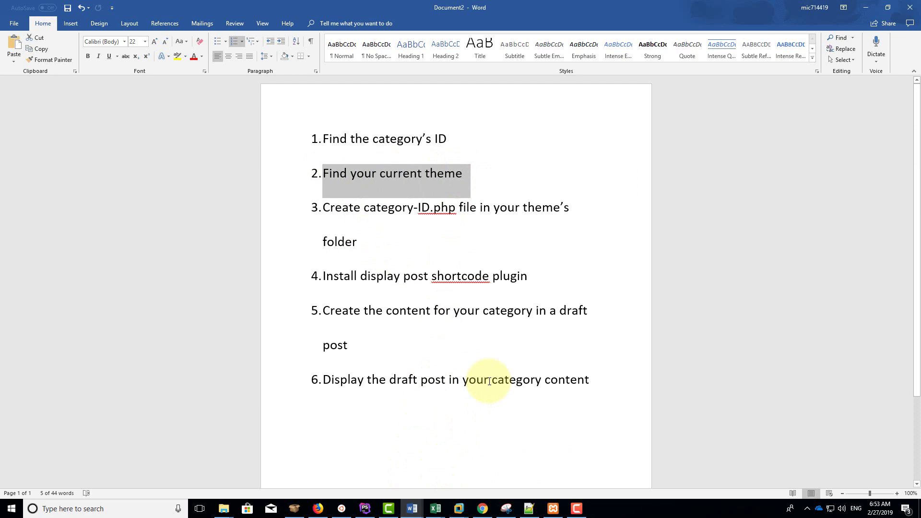
{"action": "left_click", "coordinate": [484, 513]}
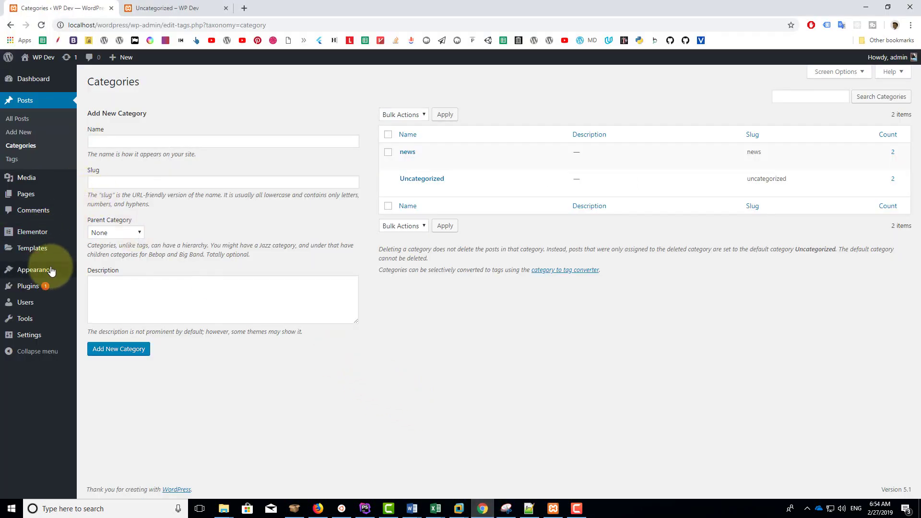
- Open Appearance > Themes to confirm Twenty Seventeen is the active theme
{"action": "mouse_move", "coordinate": [57, 275]}
{"action": "left_click", "coordinate": [91, 272], "text": "ctrl+shift"}
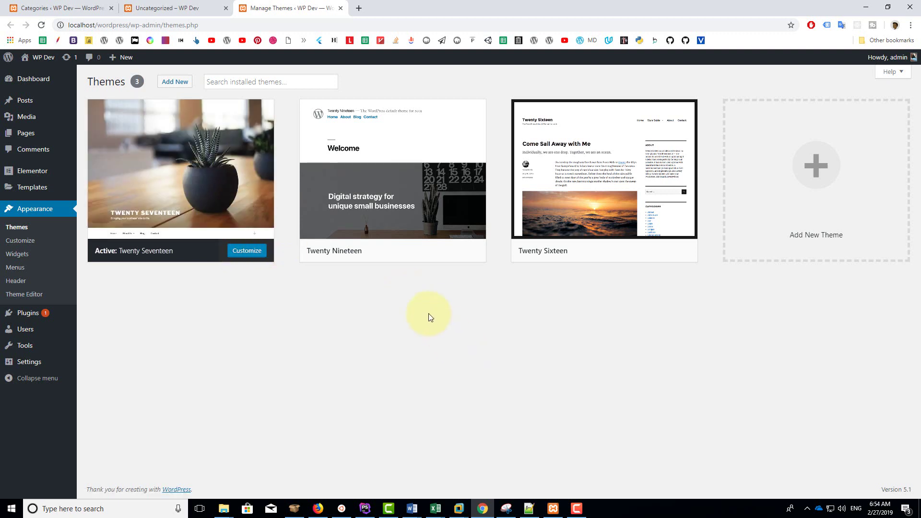
- Review Word step 3 'Create category-ID.php file in your theme's folder' and show File Explorer windows
{"action": "mouse_move", "coordinate": [412, 507]}
{"action": "left_click", "coordinate": [455, 462]}
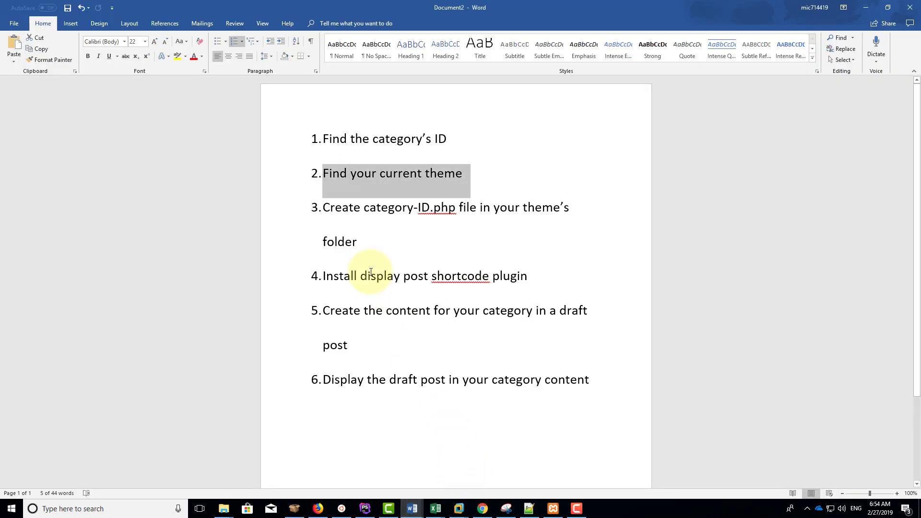
{"action": "left_click_drag", "start_coordinate": [323, 208], "coordinate": [366, 241]}
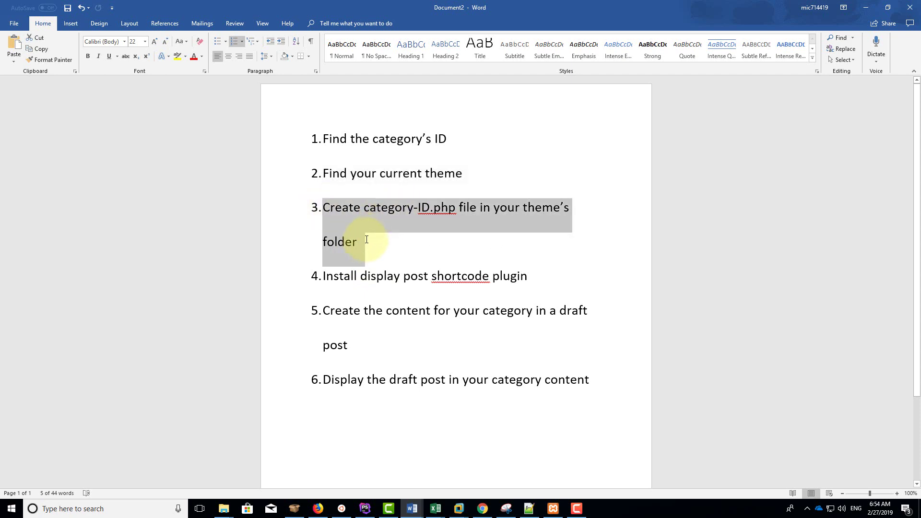
{"action": "left_click", "coordinate": [361, 207]}
{"action": "left_click_drag", "start_coordinate": [365, 209], "coordinate": [415, 209]}
{"action": "left_click", "coordinate": [418, 209]}
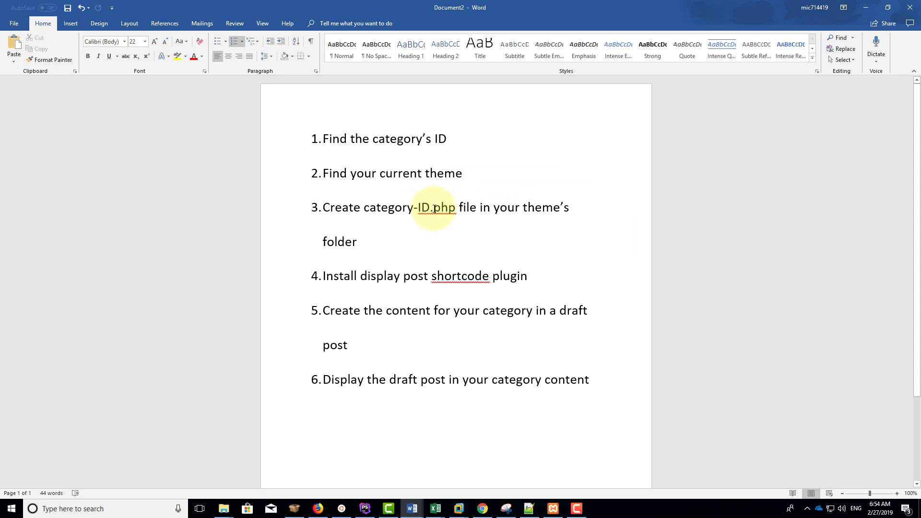
{"action": "left_click_drag", "start_coordinate": [433, 208], "coordinate": [441, 208]}
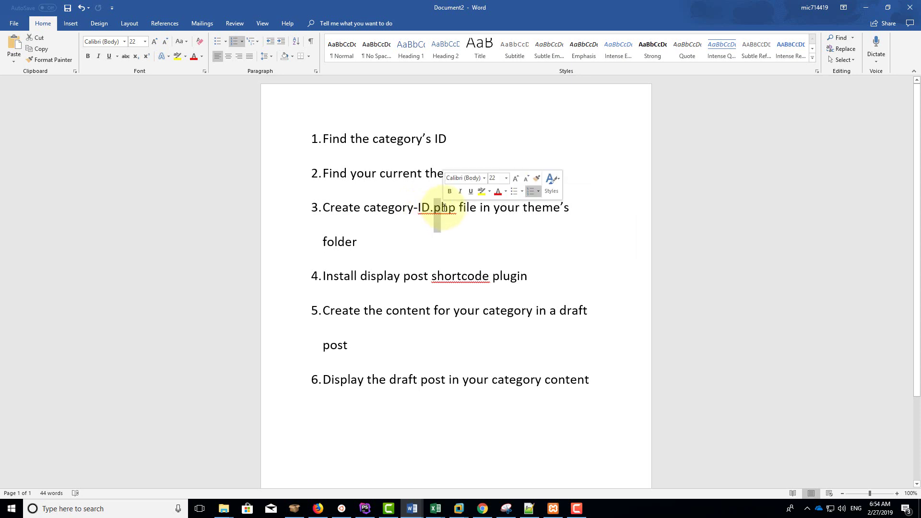
{"action": "left_click", "coordinate": [187, 229]}
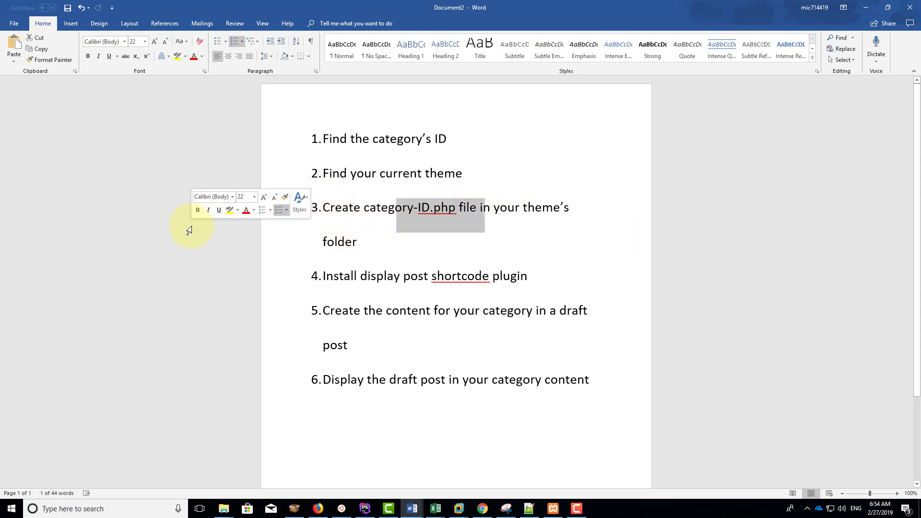
{"action": "left_click", "coordinate": [264, 321]}
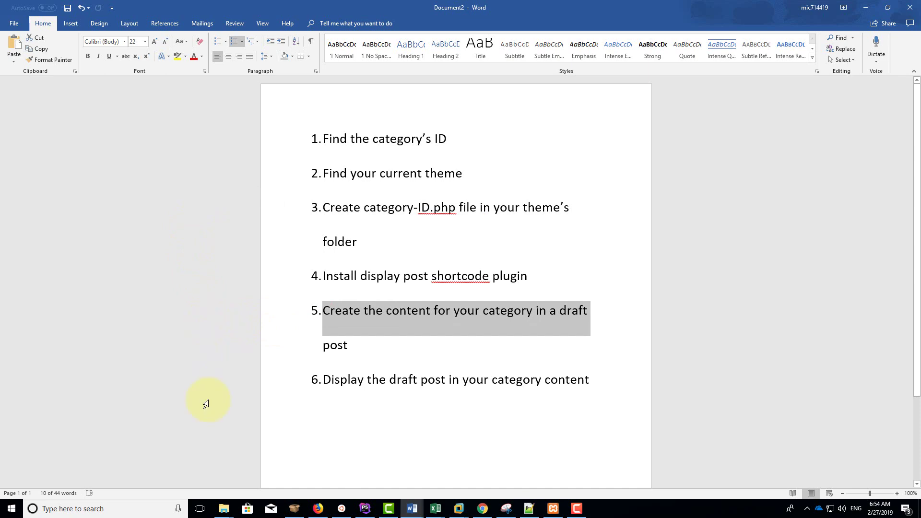
{"action": "left_click", "coordinate": [224, 509]}
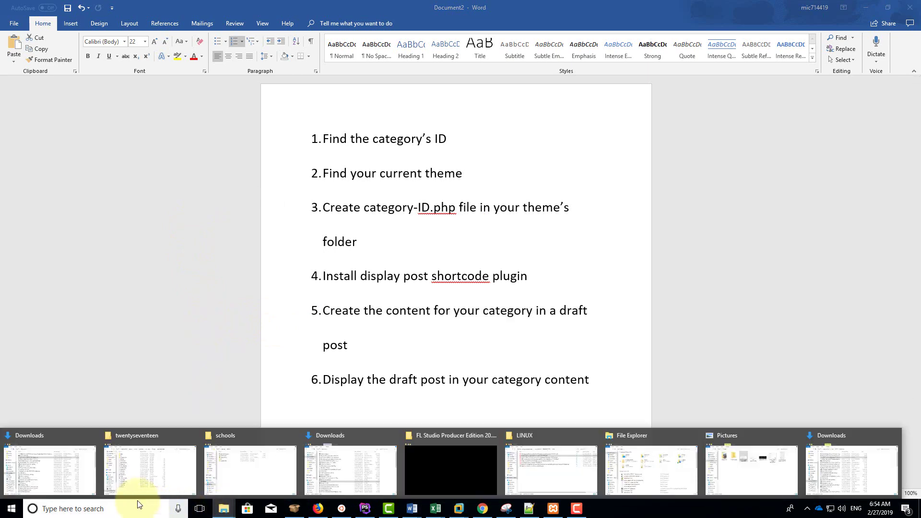
- Navigate File Explorer to wordpress\wp-content\themes\twentyseventeen
{"action": "left_click", "coordinate": [161, 496]}
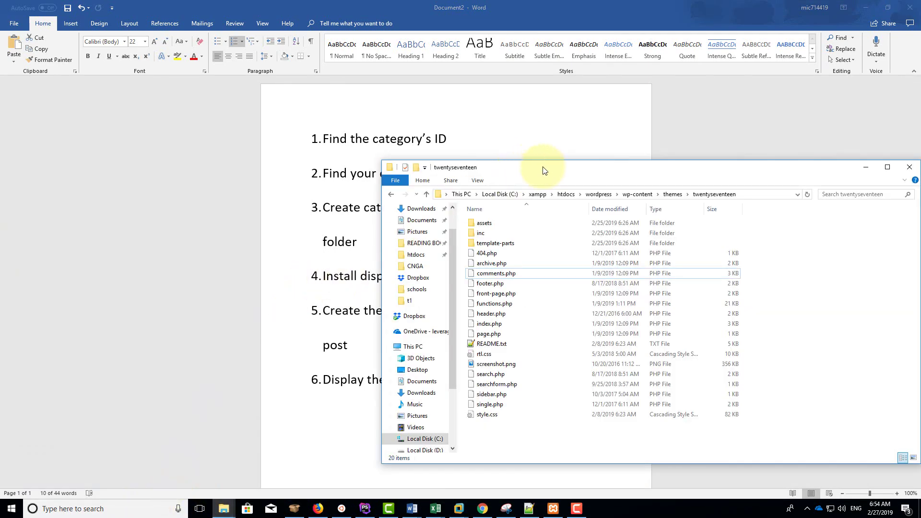
{"action": "left_click_drag", "start_coordinate": [545, 171], "coordinate": [444, 135]}
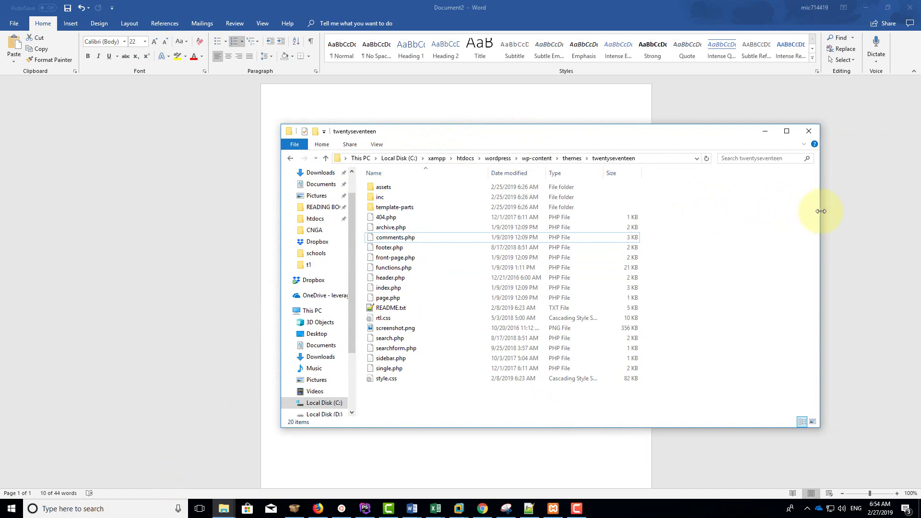
{"action": "left_click_drag", "start_coordinate": [821, 211], "coordinate": [755, 210]}
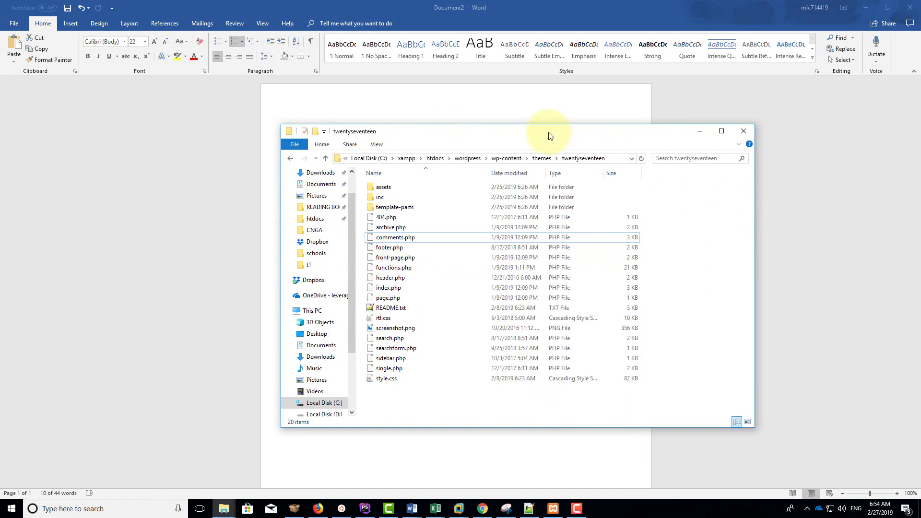
{"action": "left_click_drag", "start_coordinate": [549, 136], "coordinate": [560, 128]}
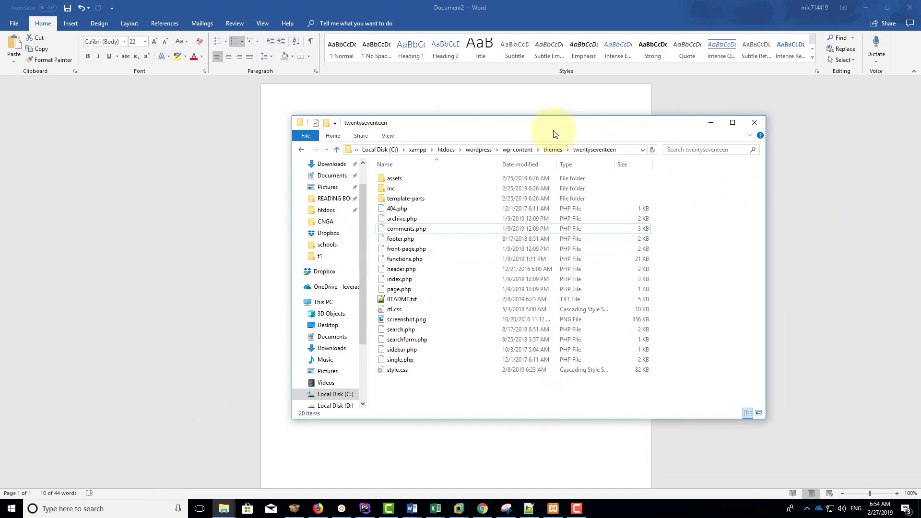
{"action": "left_click", "coordinate": [479, 150]}
{"action": "left_click", "coordinate": [465, 198]}
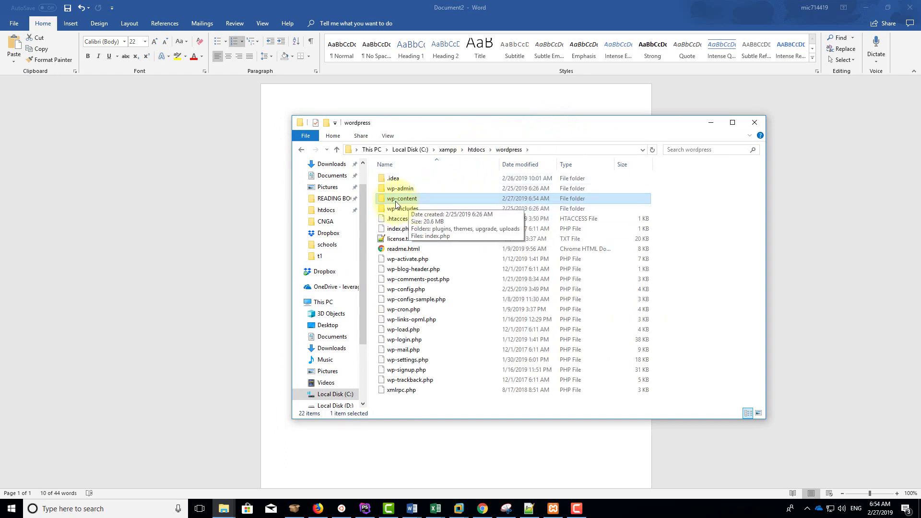
{"action": "double_click", "coordinate": [420, 199]}
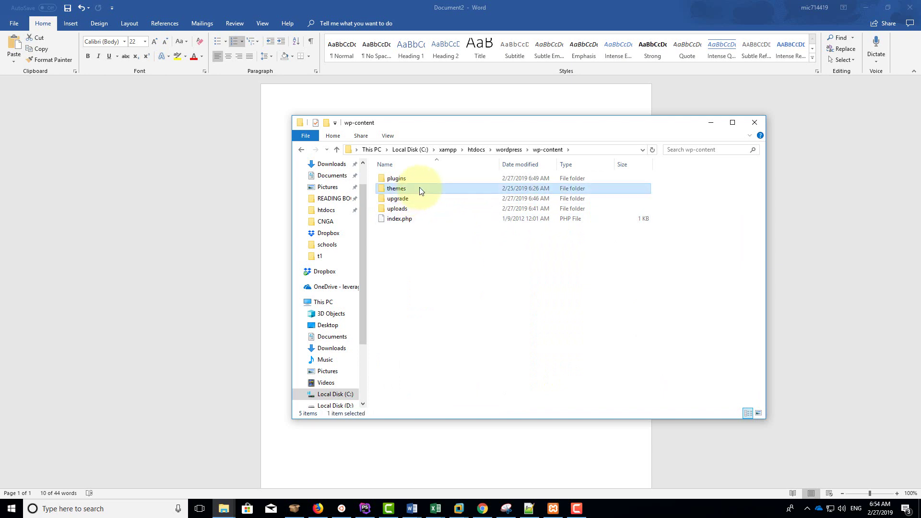
{"action": "double_click", "coordinate": [419, 188]}
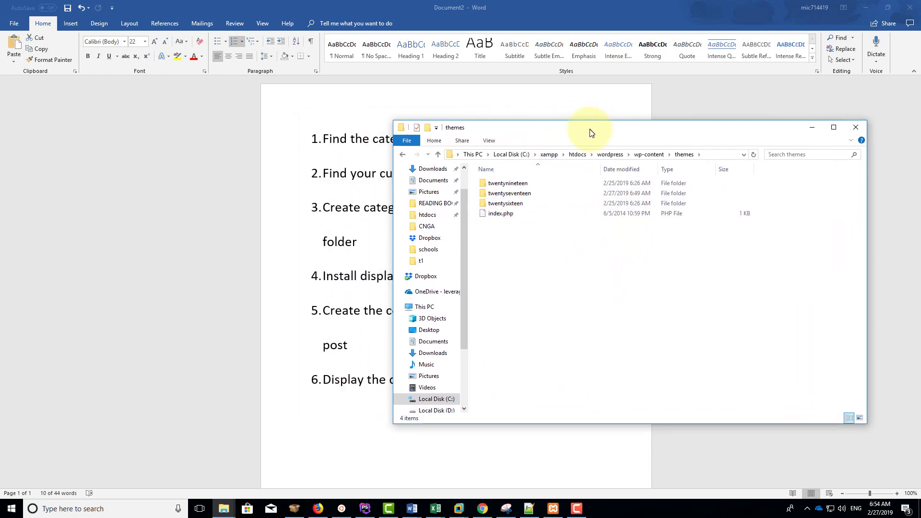
{"action": "left_click_drag", "start_coordinate": [591, 133], "coordinate": [580, 125]}
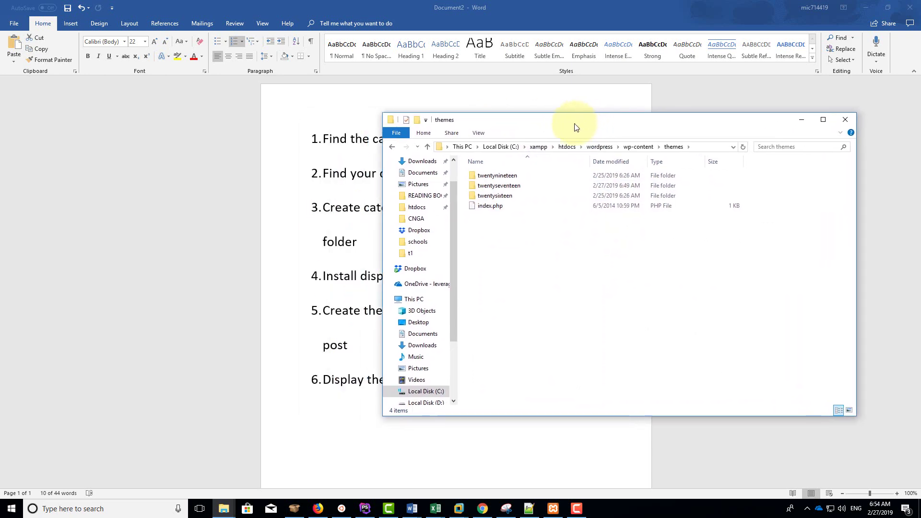
{"action": "double_click", "coordinate": [509, 187]}
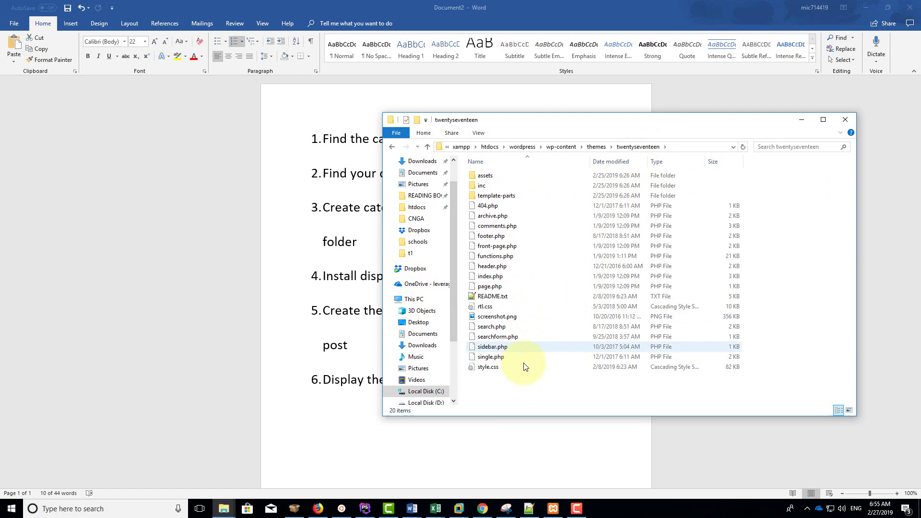
{"action": "left_click_drag", "start_coordinate": [514, 123], "coordinate": [658, 124]}
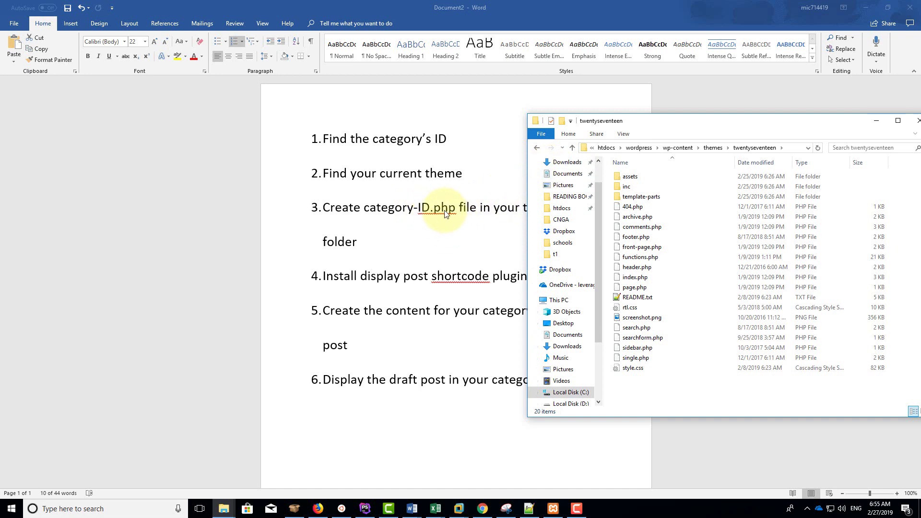
{"action": "left_click_drag", "start_coordinate": [670, 127], "coordinate": [637, 99]}
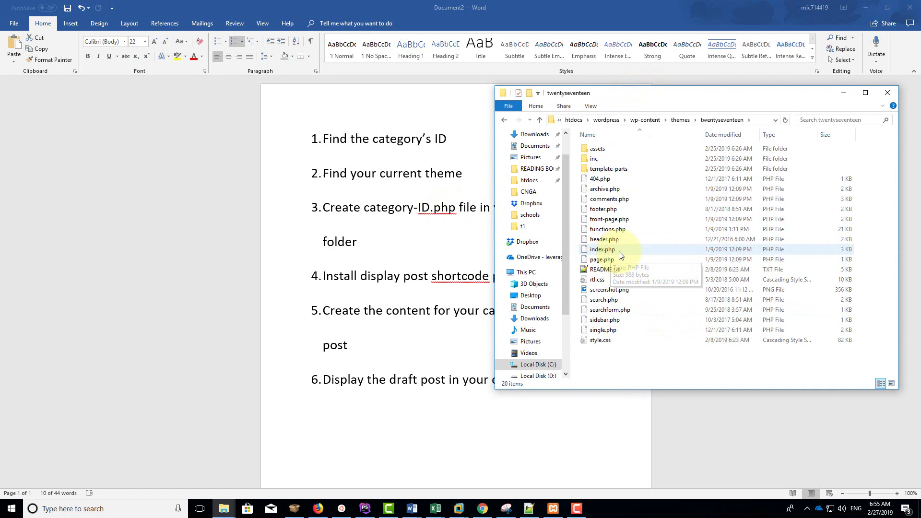
- Duplicate single.php in the theme folder and rename the copy to category-1.php
{"action": "left_click", "coordinate": [612, 330]}
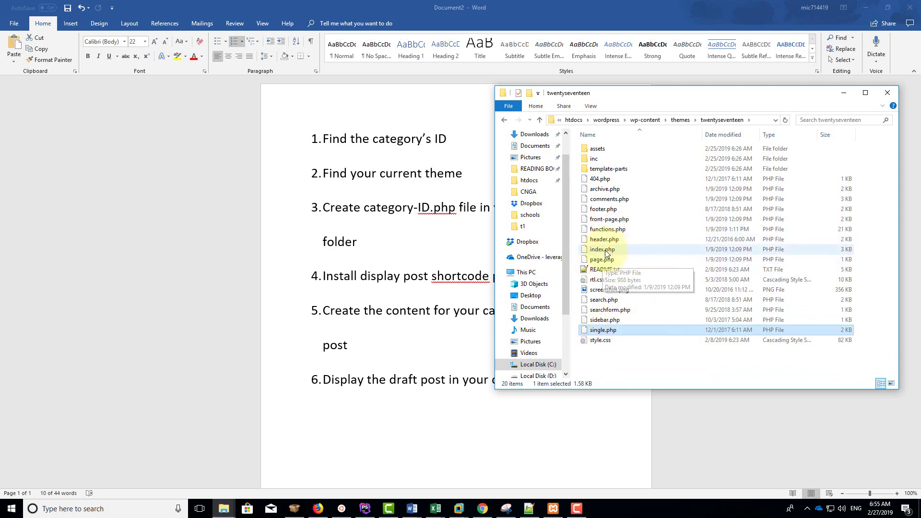
{"action": "left_click", "coordinate": [624, 250]}
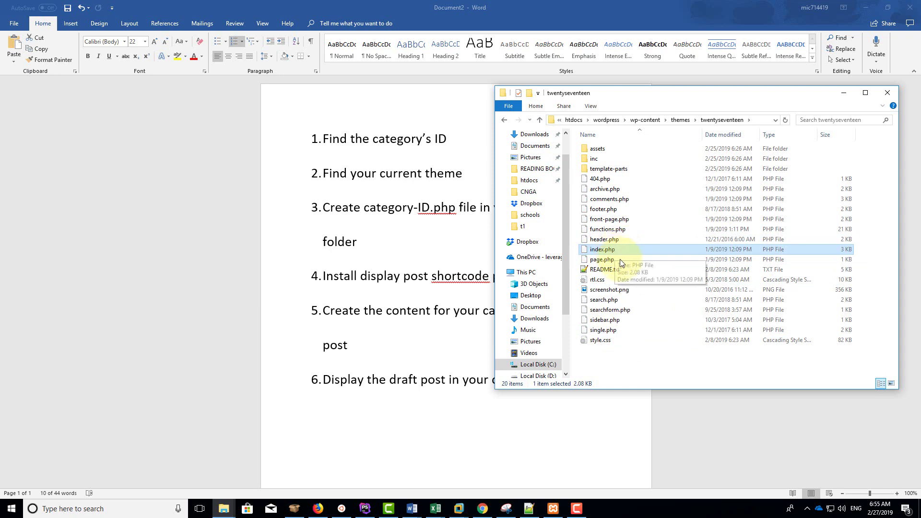
{"action": "left_click", "coordinate": [625, 331]}
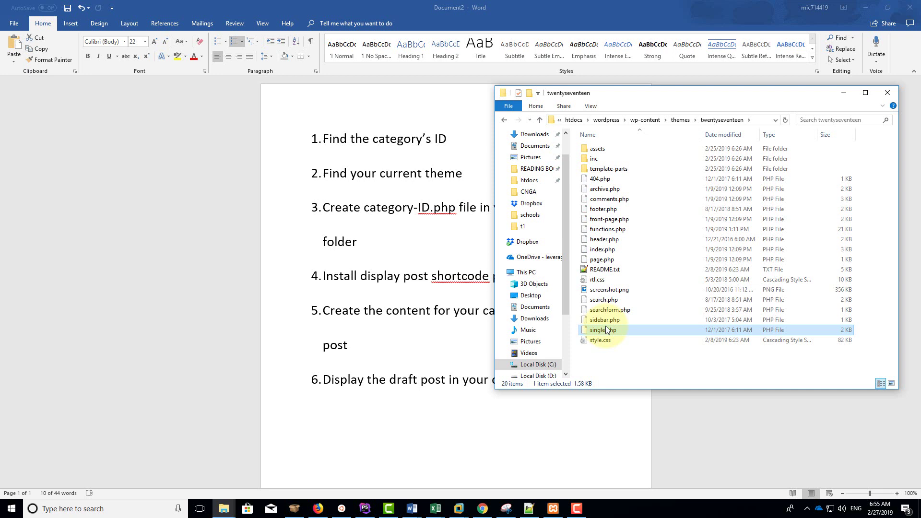
{"action": "right_click", "coordinate": [606, 328]}
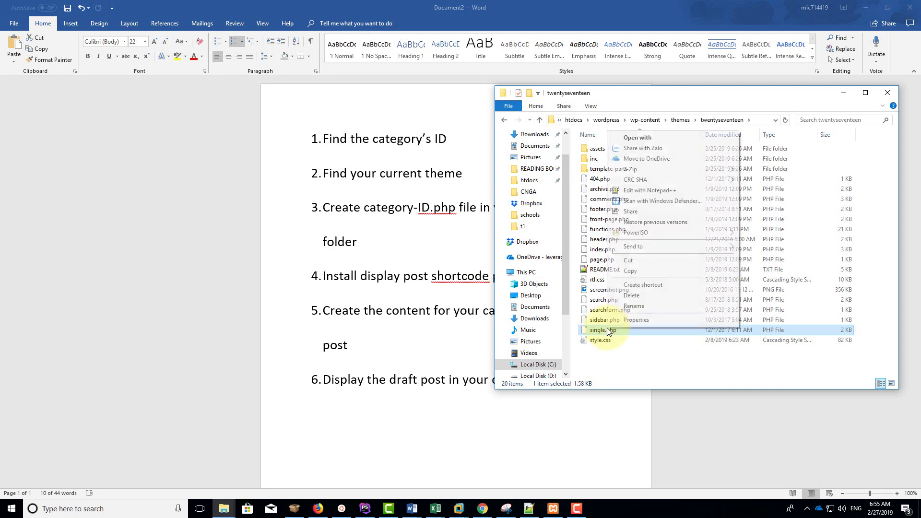
{"action": "left_click", "coordinate": [630, 270]}
{"action": "right_click", "coordinate": [620, 355]}
{"action": "left_click", "coordinate": [645, 250]}
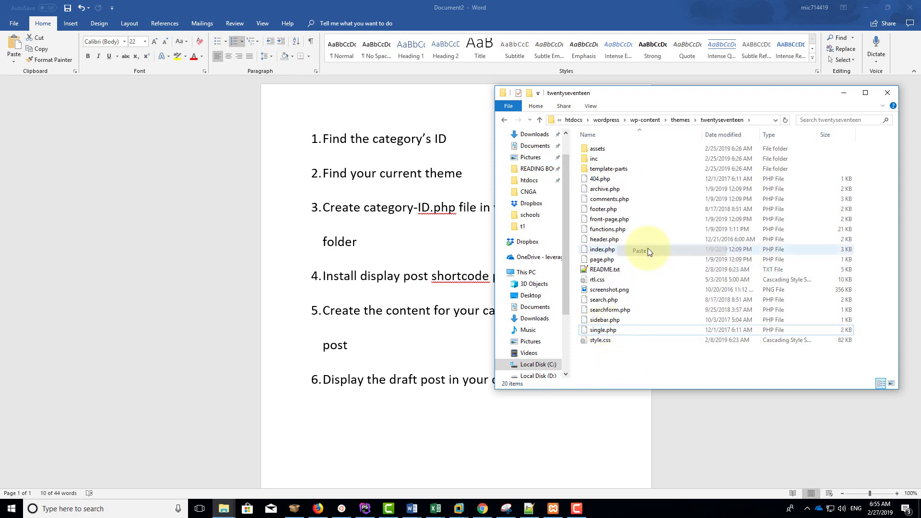
{"action": "key", "text": "F2"}
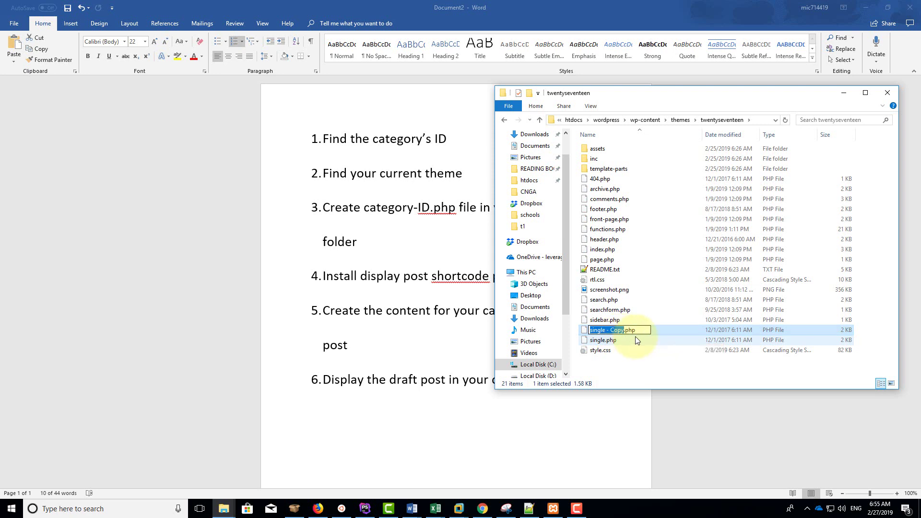
{"action": "type", "text": "category-1"}
{"action": "key", "text": "Return"}
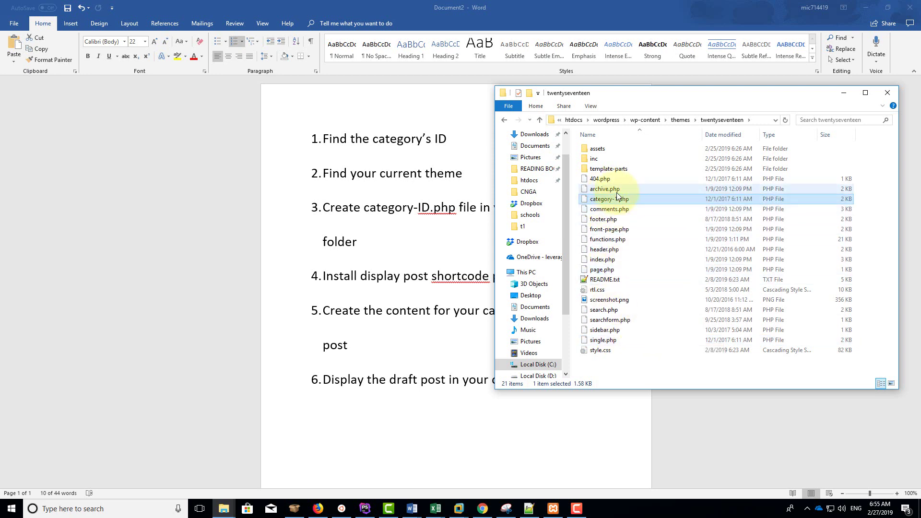
{"action": "mouse_move", "coordinate": [691, 96]}
{"action": "left_mouse_down"}
{"action": "mouse_move", "coordinate": [570, 97]}
{"action": "mouse_move", "coordinate": [681, 85]}
{"action": "left_mouse_up"}
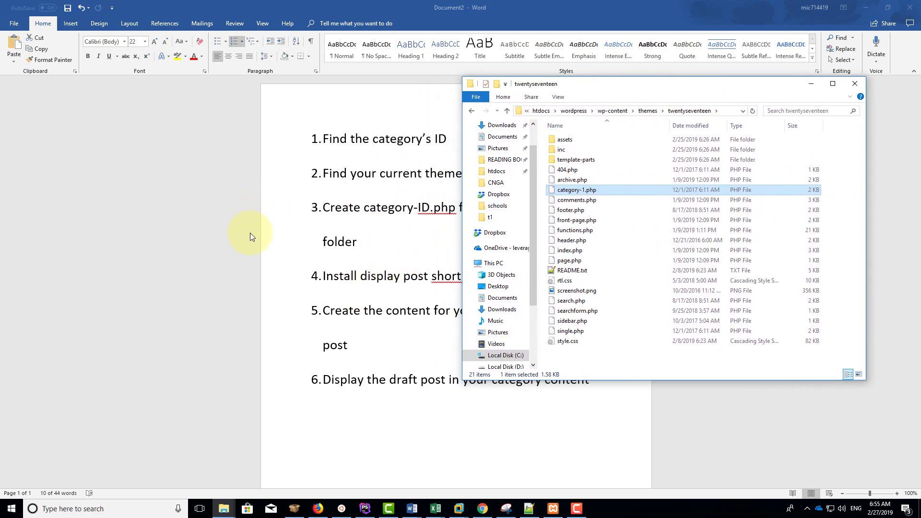
- Highlight Word step 4 about the display posts shortcode plugin, then switch to the Chrome Themes page
{"action": "left_click", "coordinate": [360, 276]}
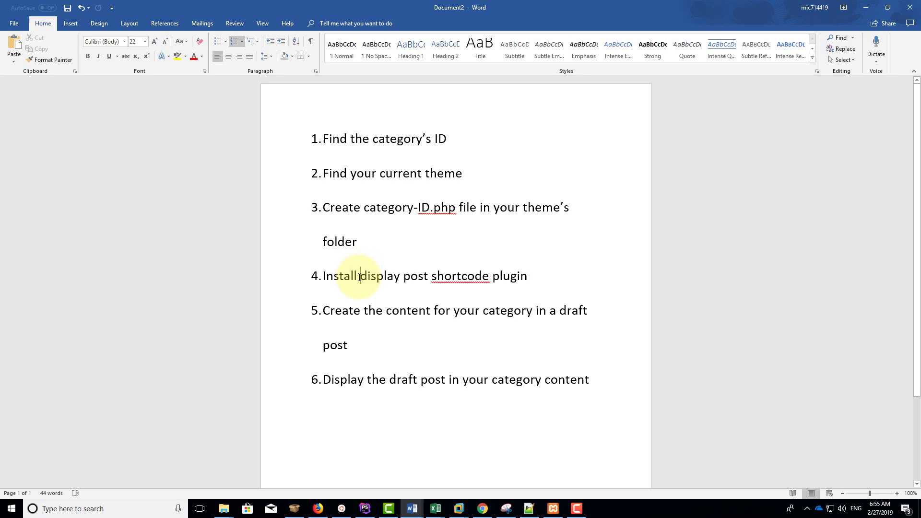
{"action": "left_click_drag", "start_coordinate": [358, 278], "coordinate": [470, 276]}
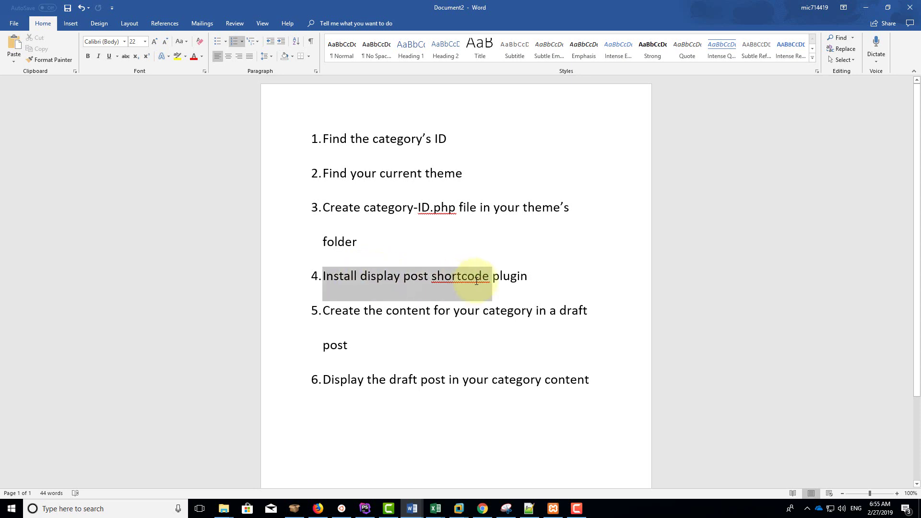
{"action": "left_click", "coordinate": [410, 277]}
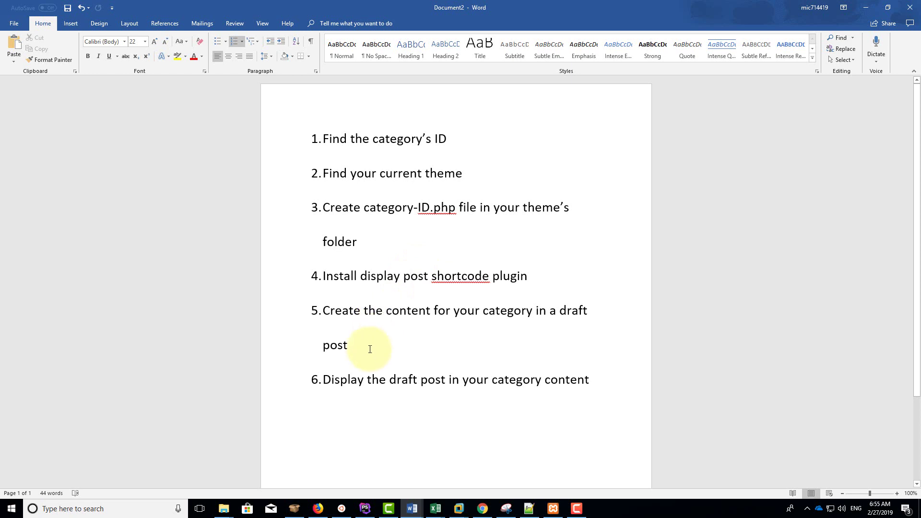
{"action": "key", "text": "alt+Tab"}
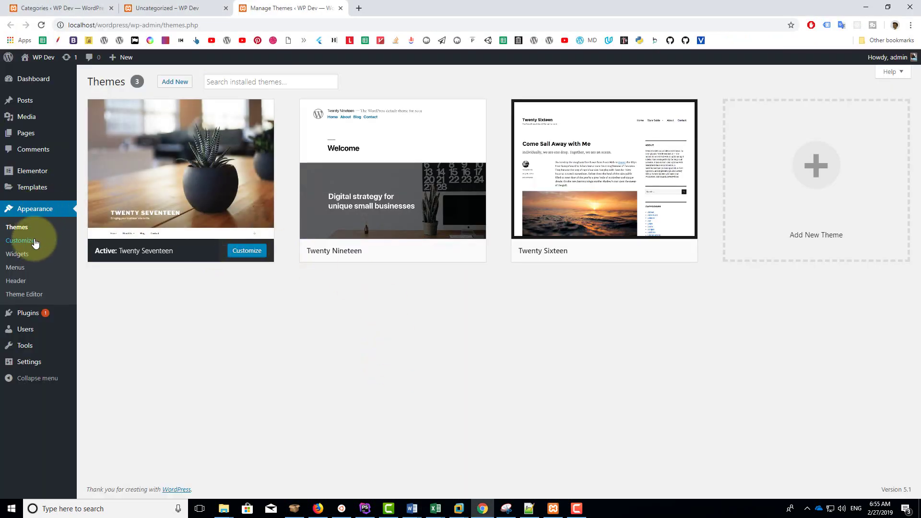
- Search Add New plugins for 'display posts', then install and activate Display Posts
{"action": "mouse_move", "coordinate": [48, 312]}
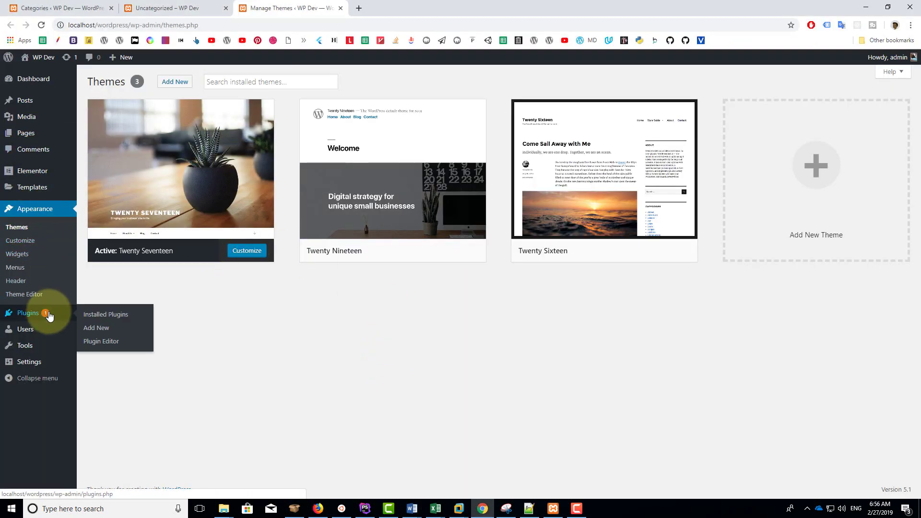
{"action": "left_click", "coordinate": [99, 332]}
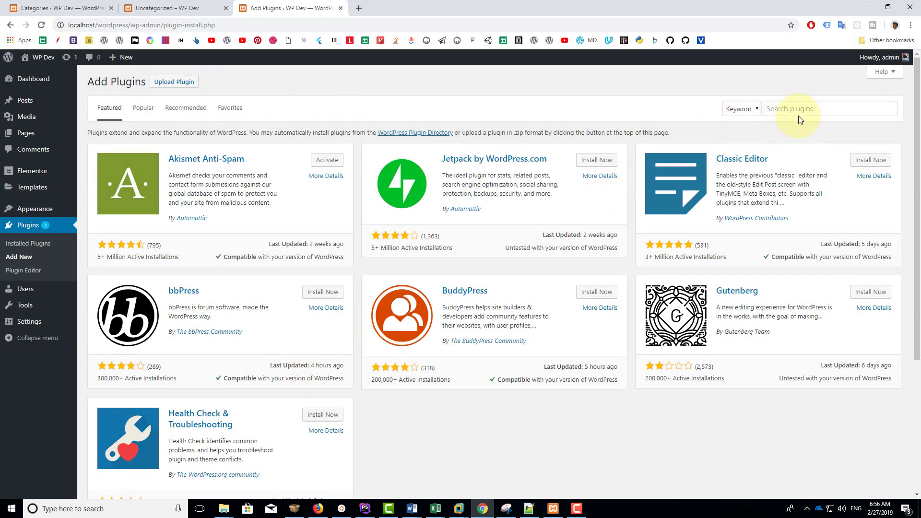
{"action": "left_click", "coordinate": [811, 110]}
{"action": "type", "text": "dis"}
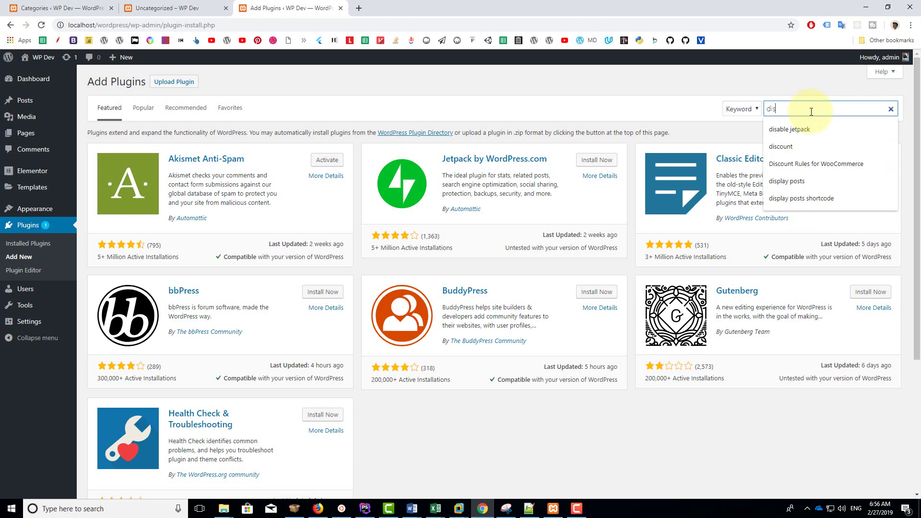
{"action": "type", "text": "play po"}
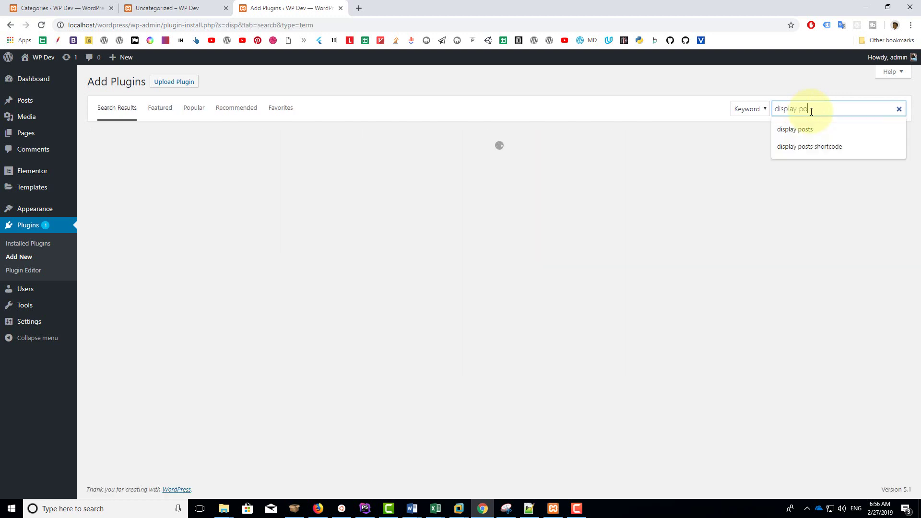
{"action": "type", "text": "sts"}
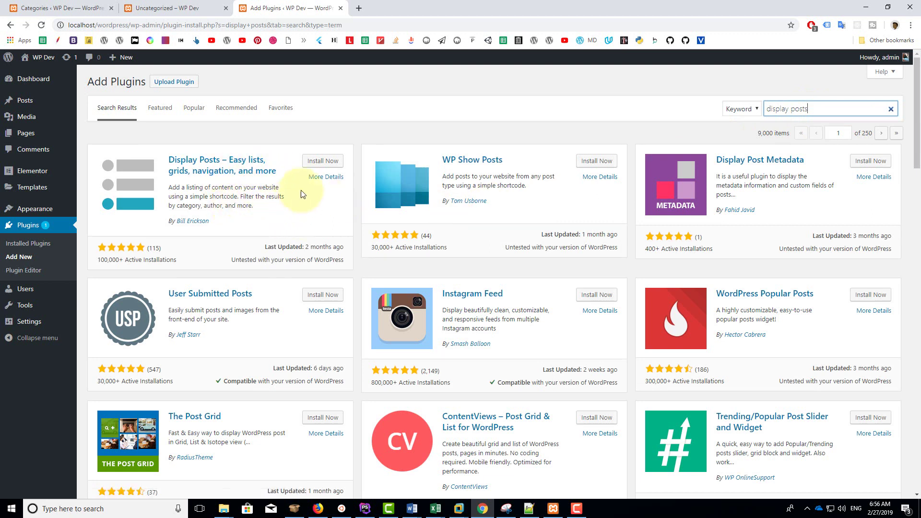
{"action": "left_click", "coordinate": [322, 162]}
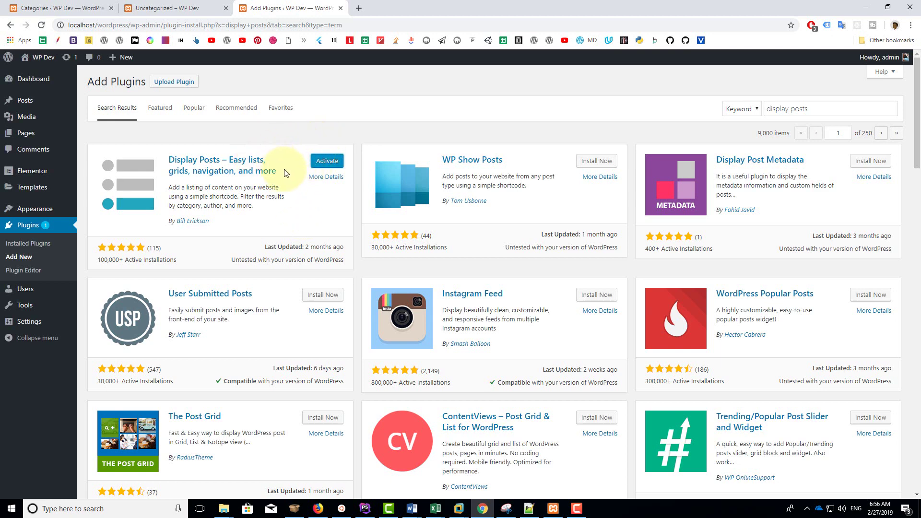
{"action": "left_click", "coordinate": [327, 163]}
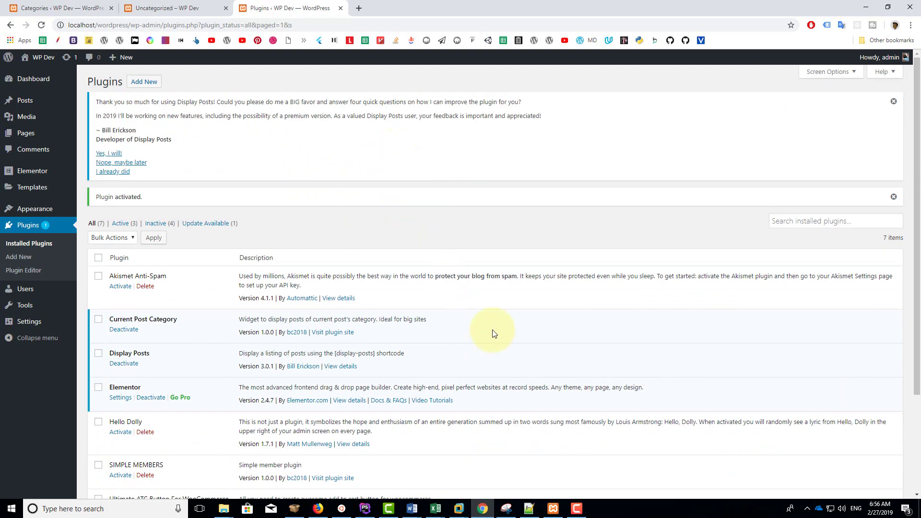
{"action": "mouse_move", "coordinate": [411, 507]}
{"action": "left_click", "coordinate": [458, 468]}
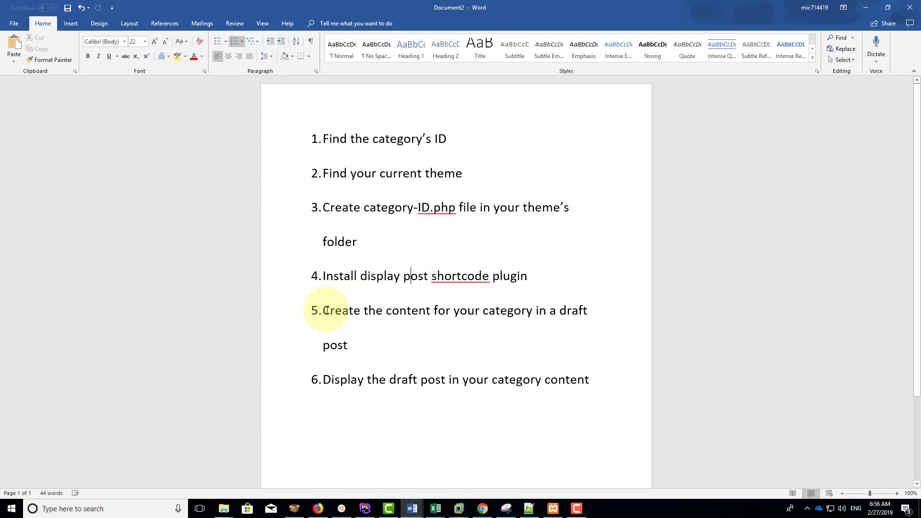
{"action": "left_click_drag", "start_coordinate": [324, 311], "coordinate": [347, 346]}
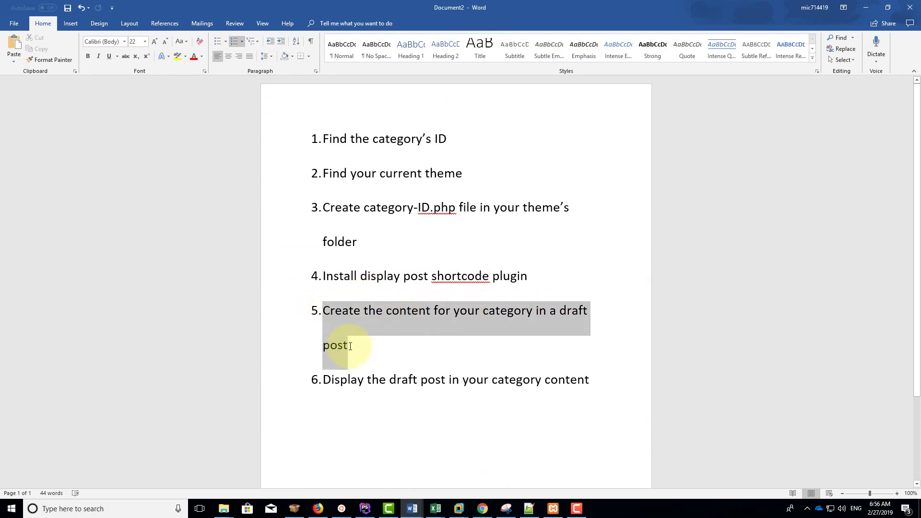
{"action": "left_click", "coordinate": [364, 352]}
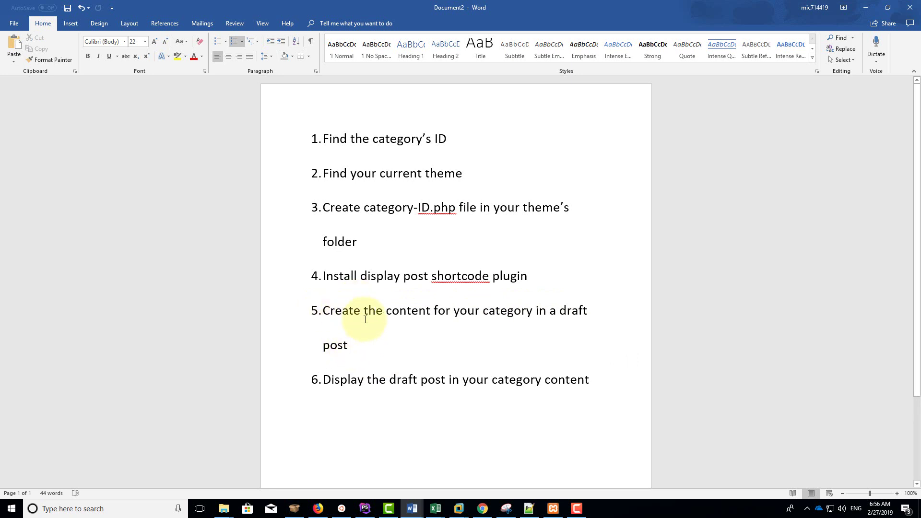
{"action": "left_click", "coordinate": [316, 311]}
{"action": "key", "text": "Tab"}
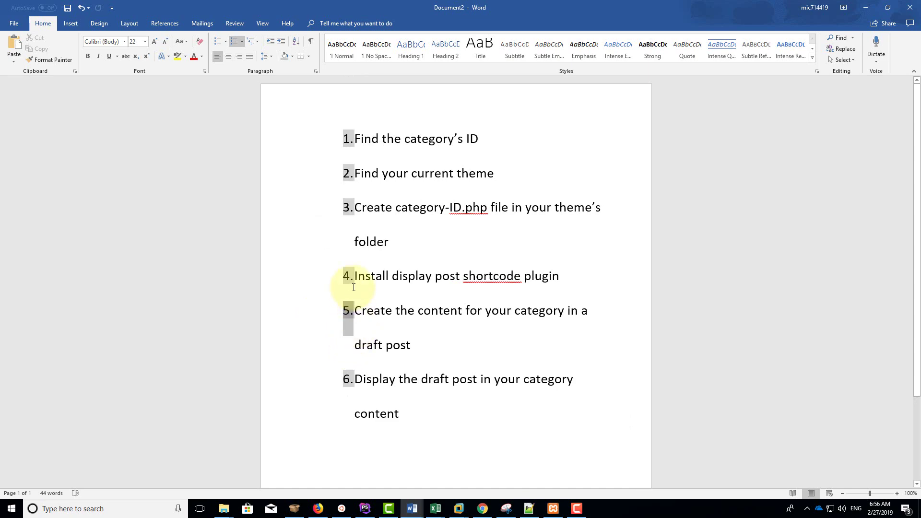
{"action": "key", "text": "ctrl+z"}
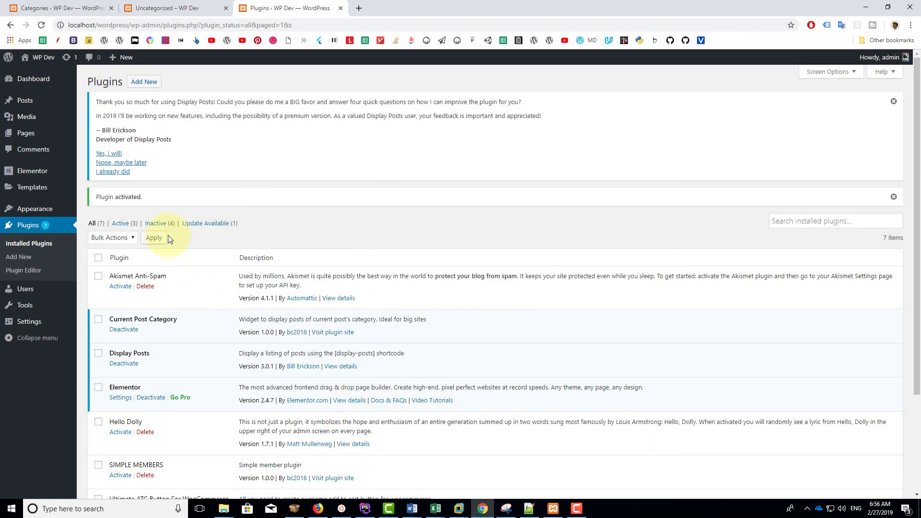
{"action": "mouse_move", "coordinate": [45, 100]}
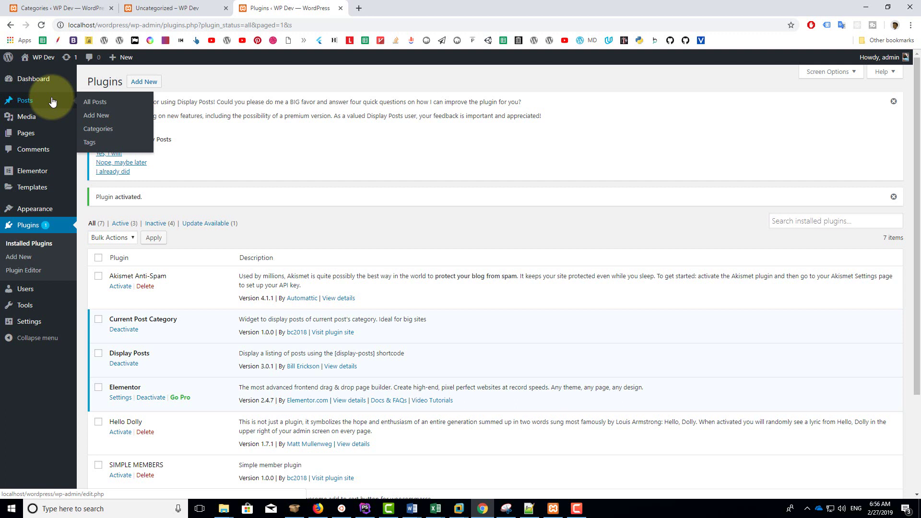
- Add a new post and open it in Elementor as Elementor #21
{"action": "left_click", "coordinate": [102, 119]}
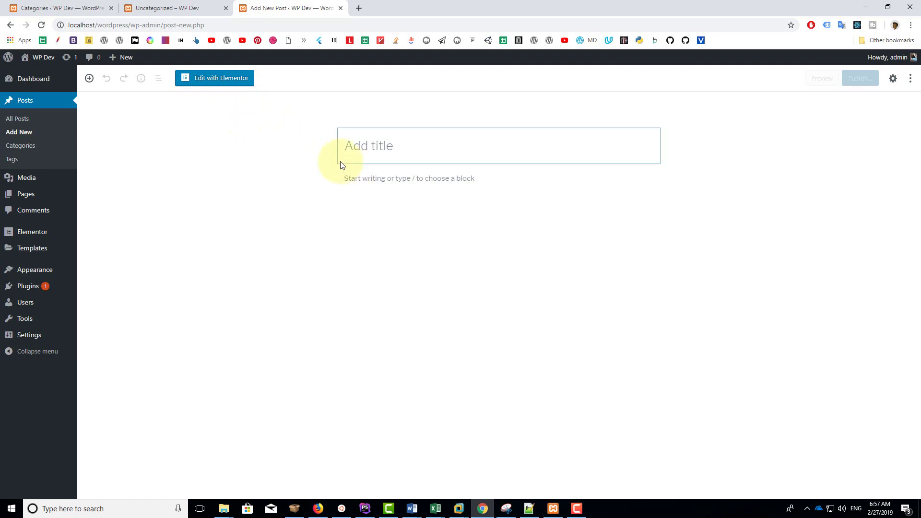
{"action": "left_click", "coordinate": [390, 141]}
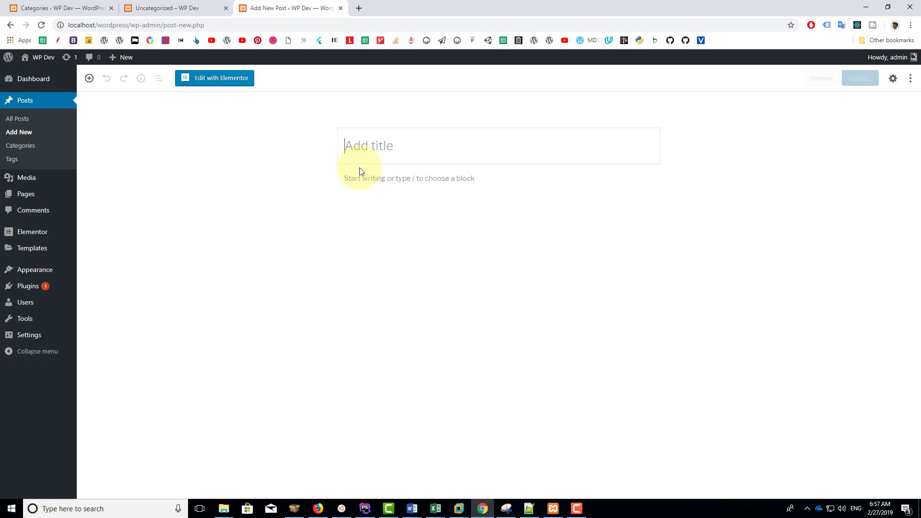
{"action": "left_click", "coordinate": [223, 80]}
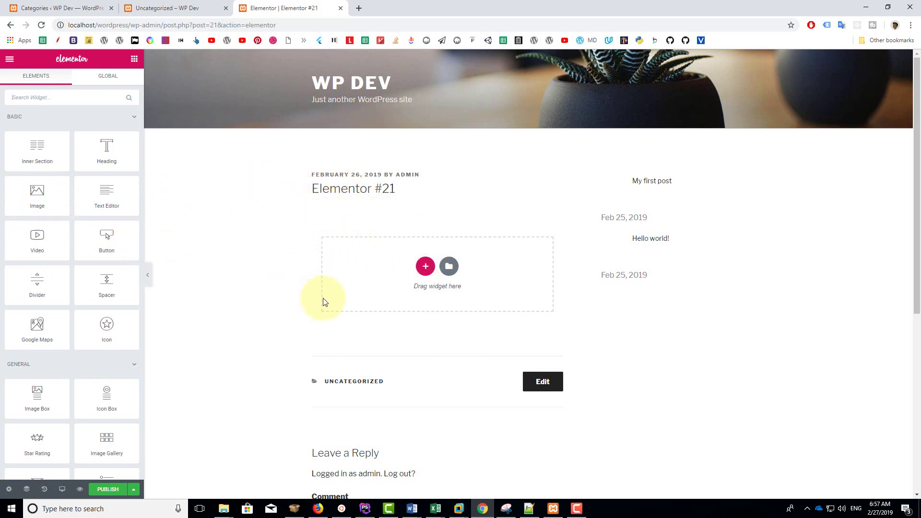
- Add Image, Video and Heading widgets, with the heading 'This is an awesome category page'
{"action": "left_click_drag", "start_coordinate": [44, 207], "coordinate": [422, 269]}
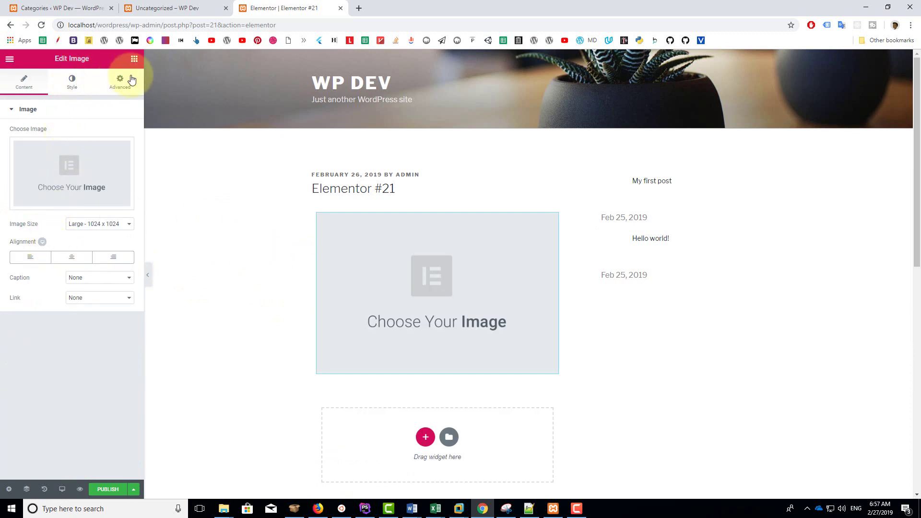
{"action": "left_click", "coordinate": [135, 59]}
{"action": "left_click_drag", "start_coordinate": [45, 236], "coordinate": [448, 307]}
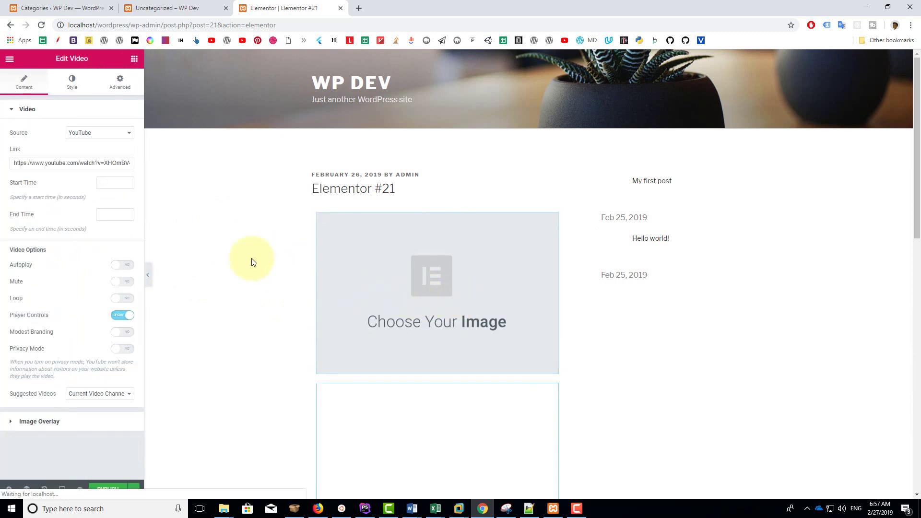
{"action": "left_click", "coordinate": [134, 58]}
{"action": "left_click_drag", "start_coordinate": [106, 151], "coordinate": [311, 218]}
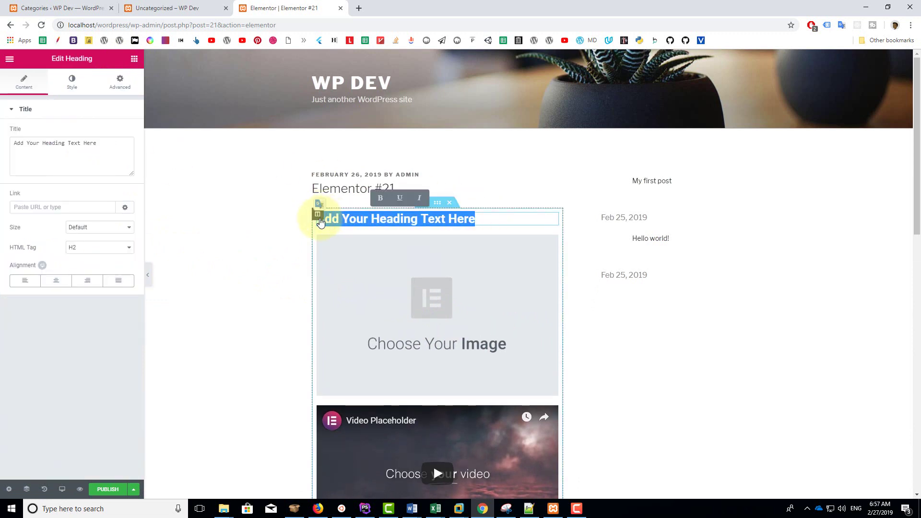
{"action": "type", "text": "This is an awesome category page"}
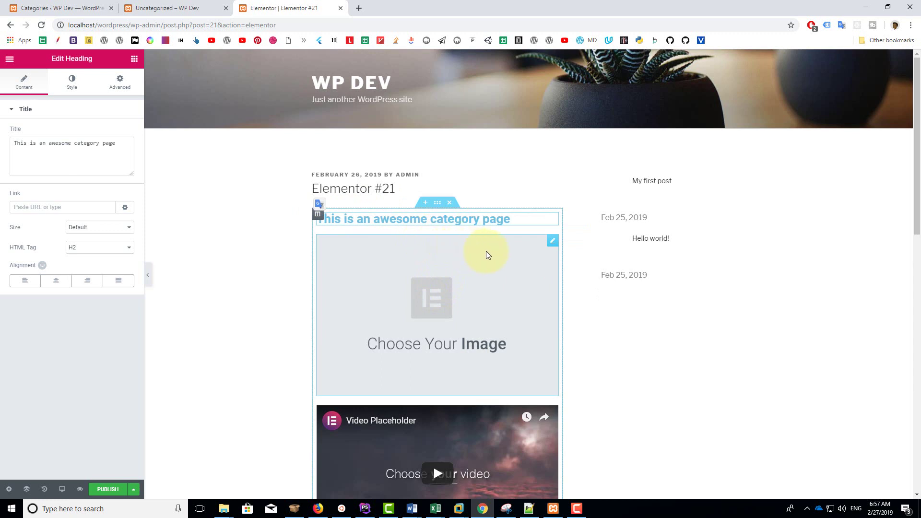
- Insert the desk photo from the Media Library into the image widget
{"action": "left_click", "coordinate": [380, 285]}
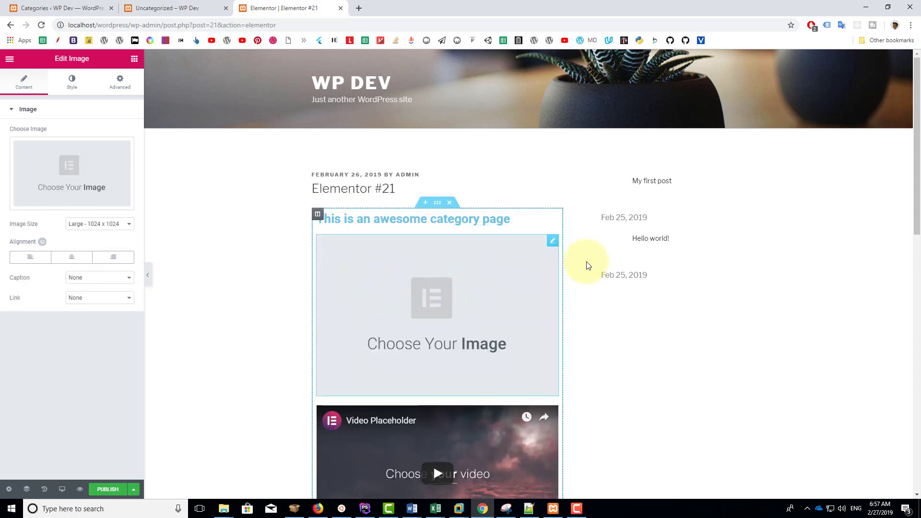
{"action": "left_click", "coordinate": [81, 172]}
{"action": "left_click", "coordinate": [60, 158]}
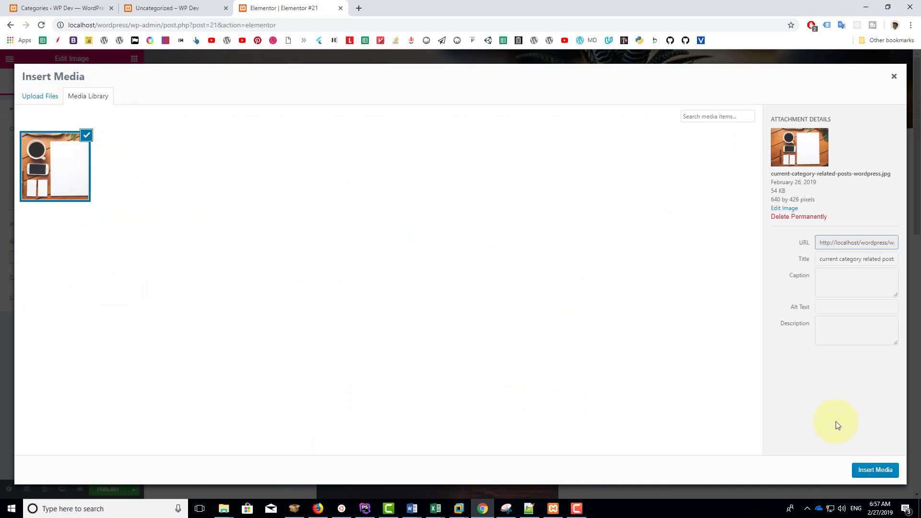
{"action": "left_click", "coordinate": [875, 470]}
- Save the Elementor post as a draft
{"action": "scroll", "coordinate": [390, 302], "scroll_direction": "down", "scroll_amount": 3}
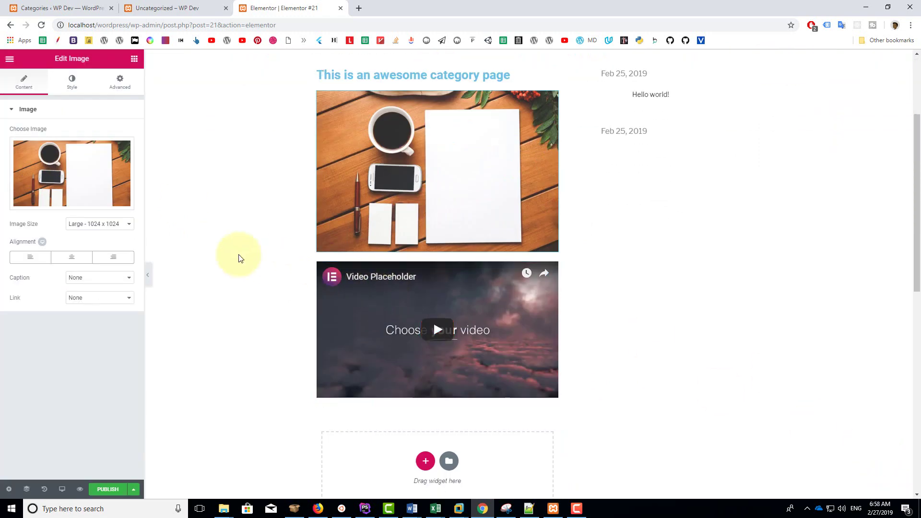
{"action": "scroll", "coordinate": [407, 174], "scroll_direction": "up", "scroll_amount": 3}
{"action": "scroll", "coordinate": [445, 245], "scroll_direction": "down", "scroll_amount": 4}
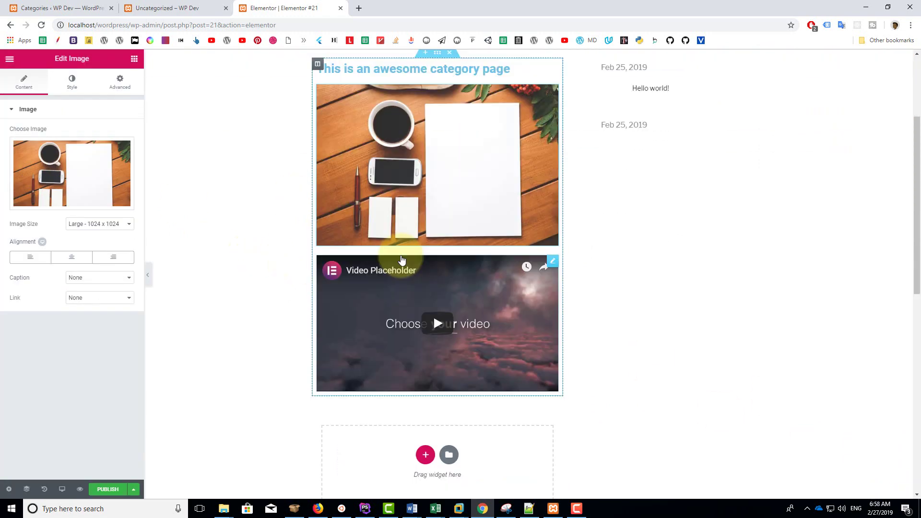
{"action": "scroll", "coordinate": [406, 251], "scroll_direction": "up", "scroll_amount": 4}
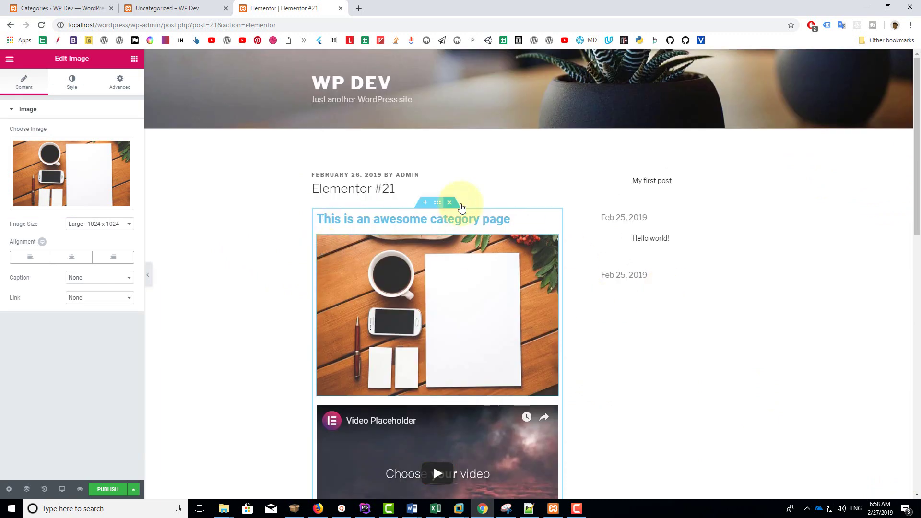
{"action": "left_click", "coordinate": [135, 489]}
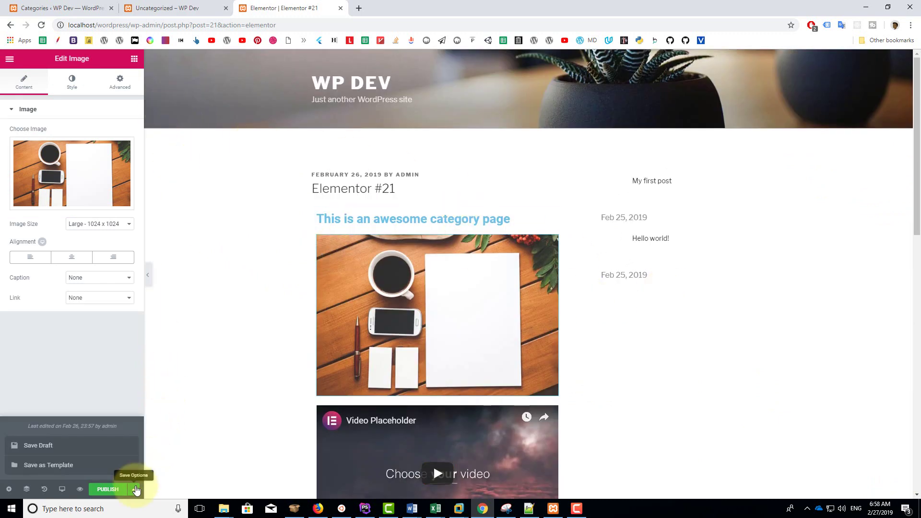
{"action": "left_click", "coordinate": [50, 445]}
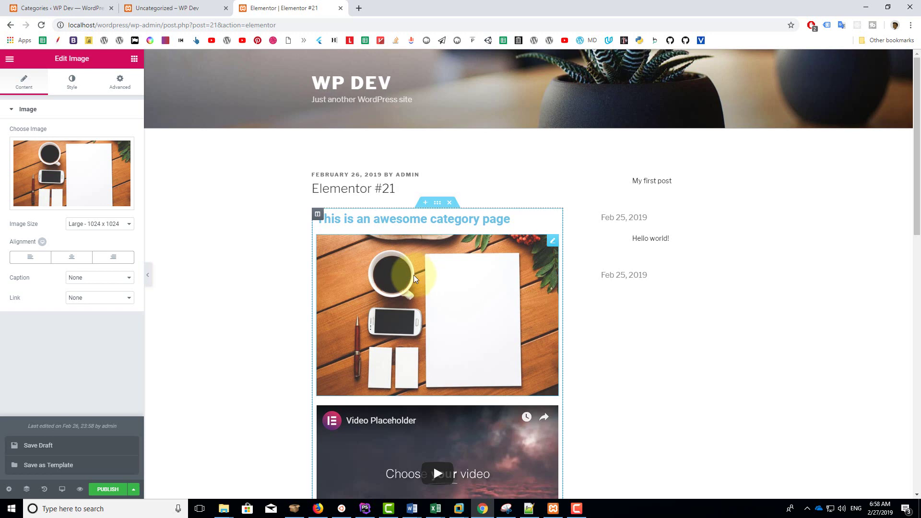
{"action": "left_click", "coordinate": [288, 267]}
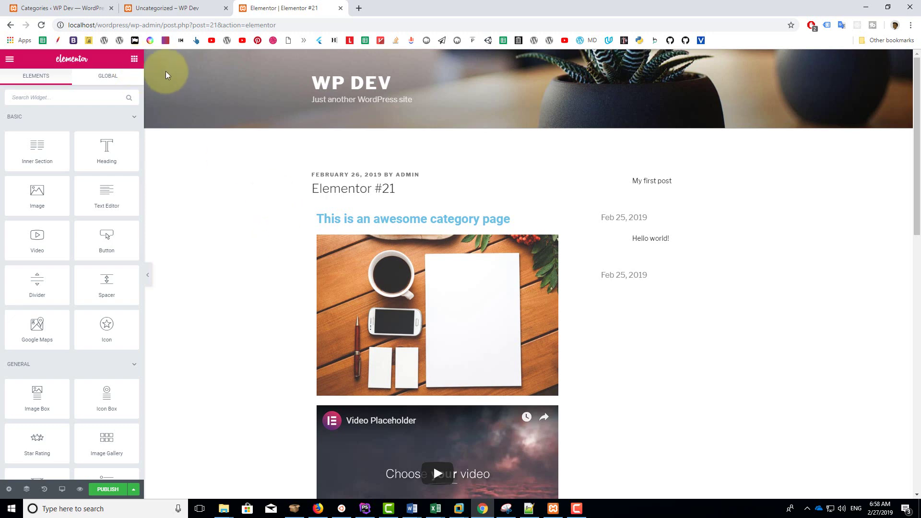
- Exit Elementor to the dashboard, highlight post=21 in the address bar, and return to the Word checklist
{"action": "left_click", "coordinate": [8, 60]}
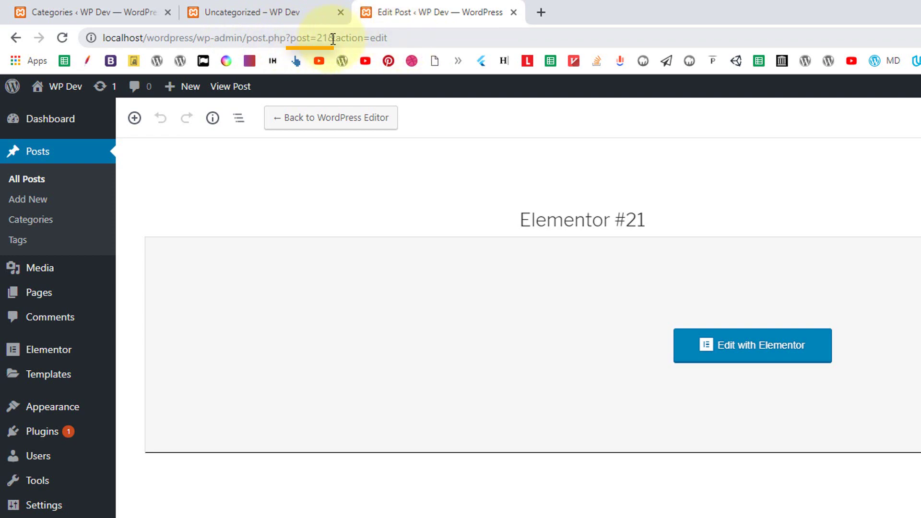
{"action": "left_click", "coordinate": [291, 41]}
{"action": "left_click", "coordinate": [290, 40]}
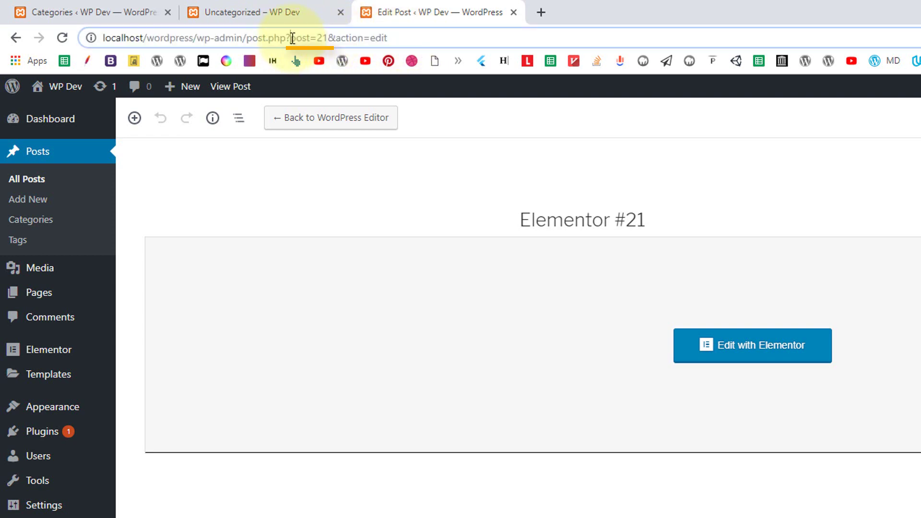
{"action": "left_click_drag", "start_coordinate": [290, 39], "coordinate": [325, 38]}
{"action": "left_click", "coordinate": [318, 37]}
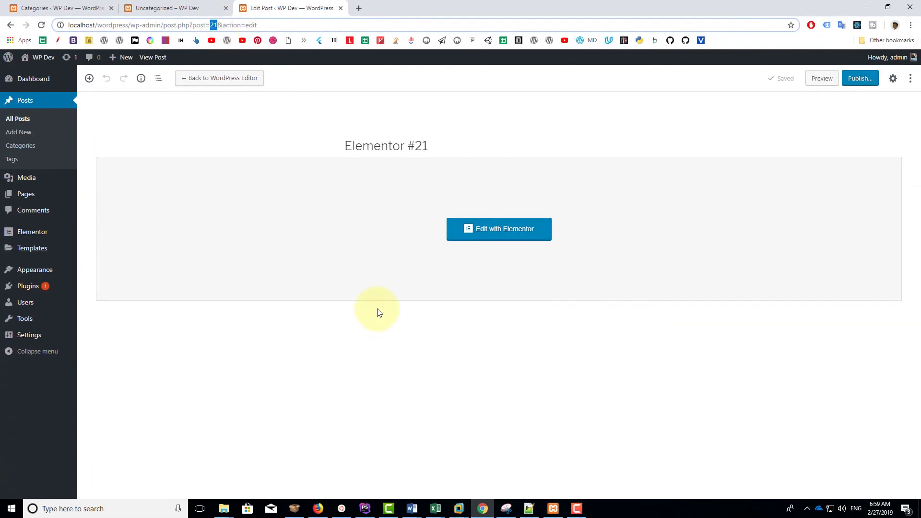
{"action": "mouse_move", "coordinate": [411, 509]}
{"action": "left_click", "coordinate": [468, 468]}
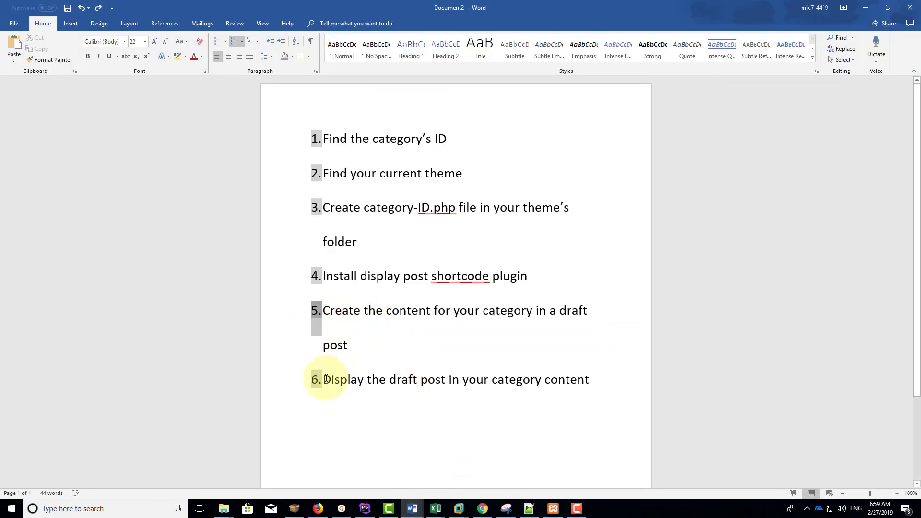
- Delete the word 'content' from step 6 of the Word checklist
{"action": "left_click_drag", "start_coordinate": [325, 379], "coordinate": [549, 382]}
{"action": "left_click", "coordinate": [490, 381]}
{"action": "left_click", "coordinate": [558, 381]}
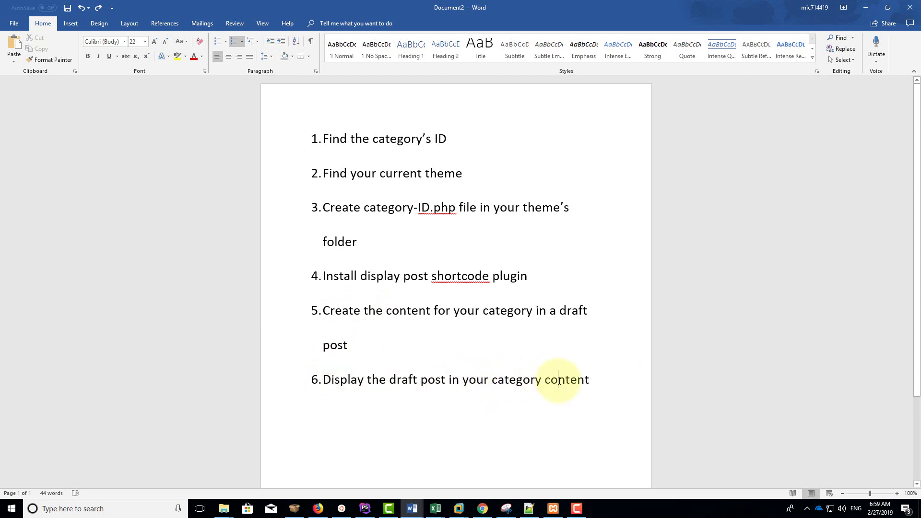
{"action": "double_click", "coordinate": [558, 381]}
{"action": "key", "text": "BackSpace"}
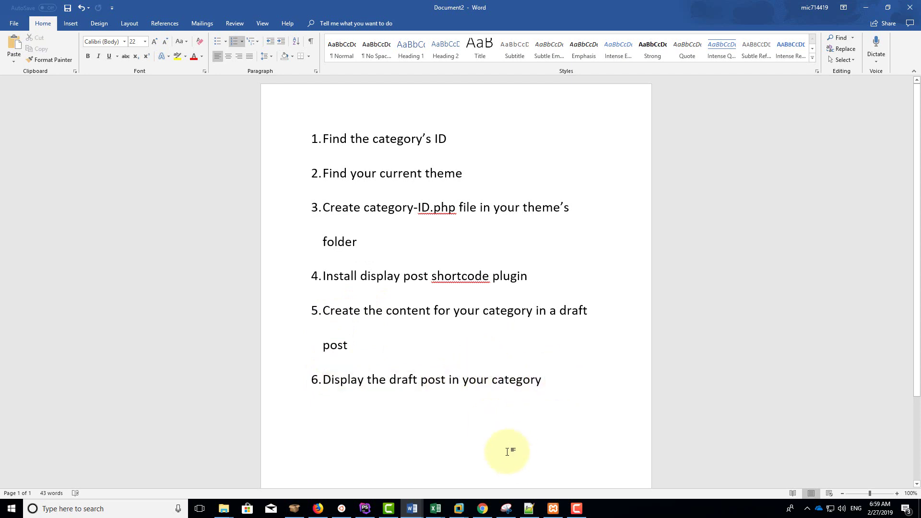
- Open category-1.php from the twentyseventeen folder with Edit with Notepad++
{"action": "left_click", "coordinate": [224, 508]}
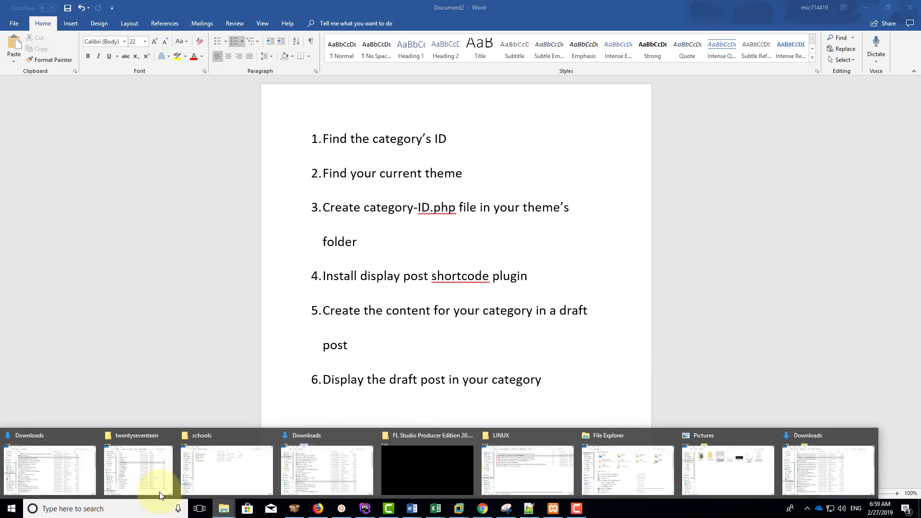
{"action": "left_click", "coordinate": [149, 469]}
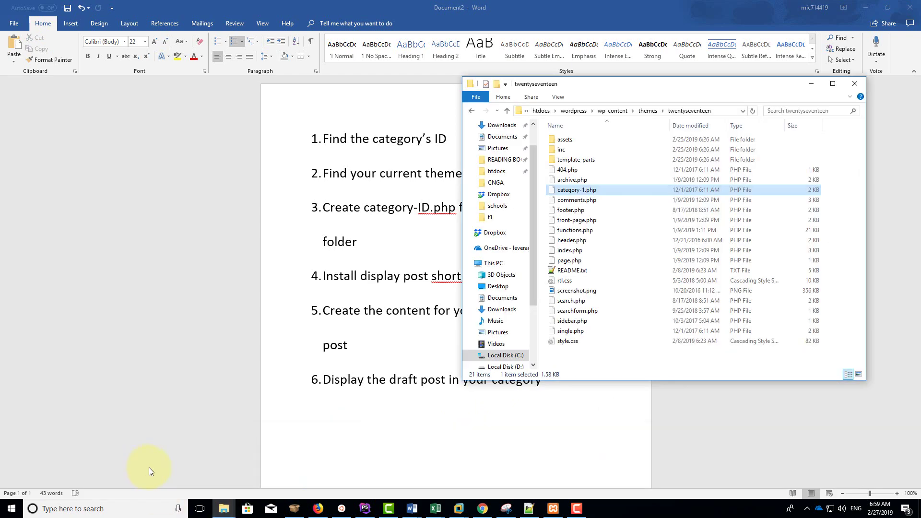
{"action": "right_click", "coordinate": [575, 190]}
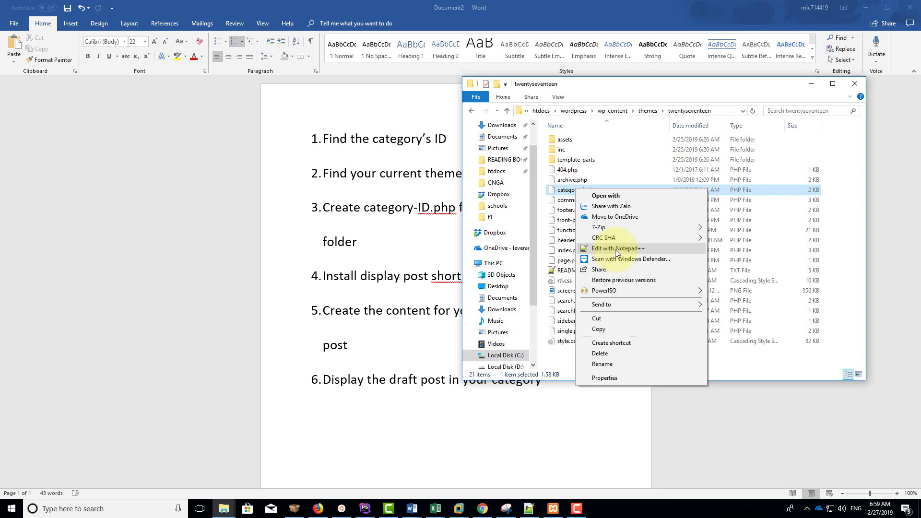
{"action": "left_click", "coordinate": [569, 190]}
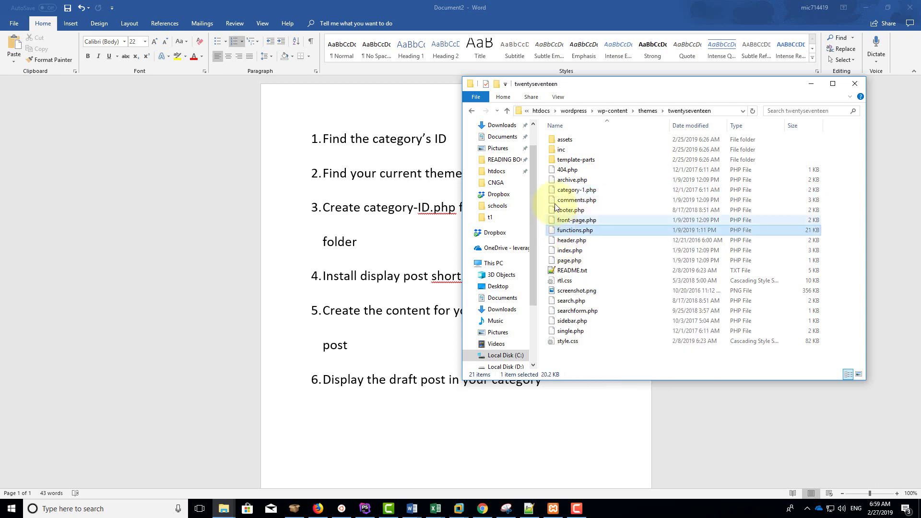
{"action": "right_click", "coordinate": [568, 189]}
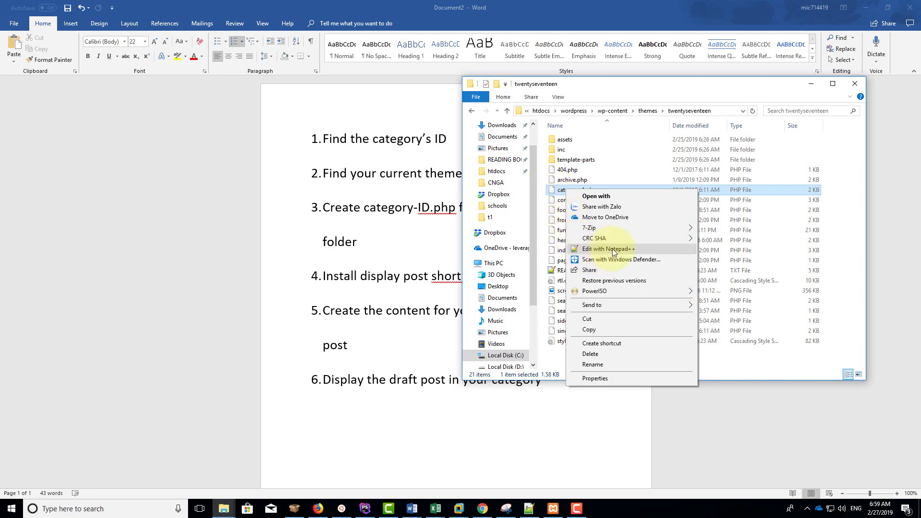
{"action": "left_click", "coordinate": [624, 249]}
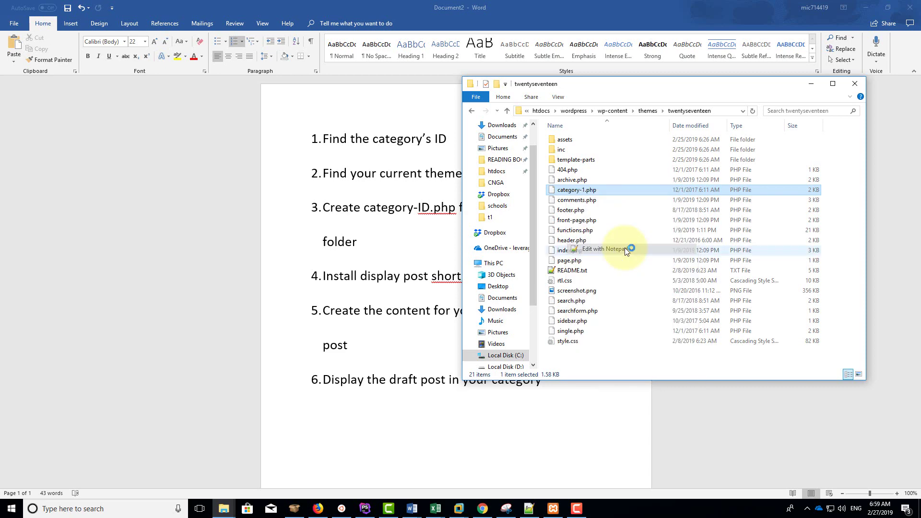
- Maximize Notepad++ and remove the post loop, lines 19–39, between the <main> tags
{"action": "left_click", "coordinate": [765, 51]}
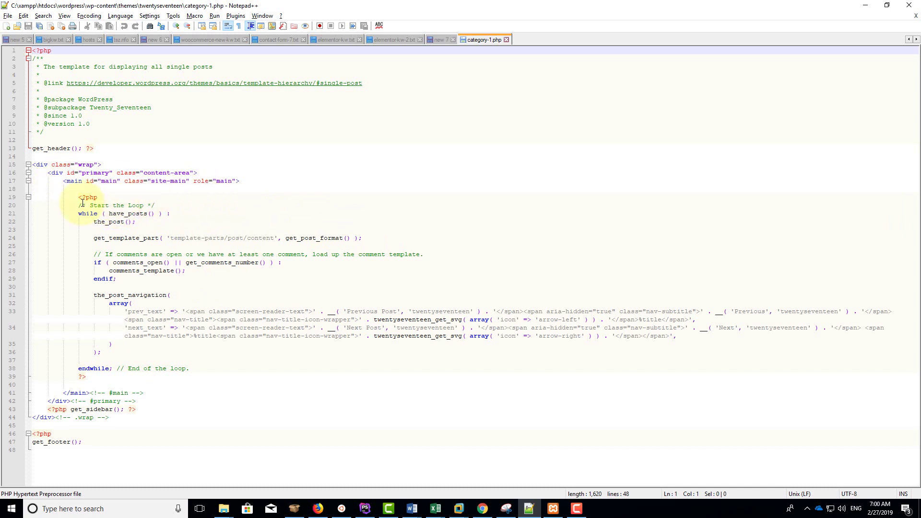
{"action": "left_click", "coordinate": [33, 189]}
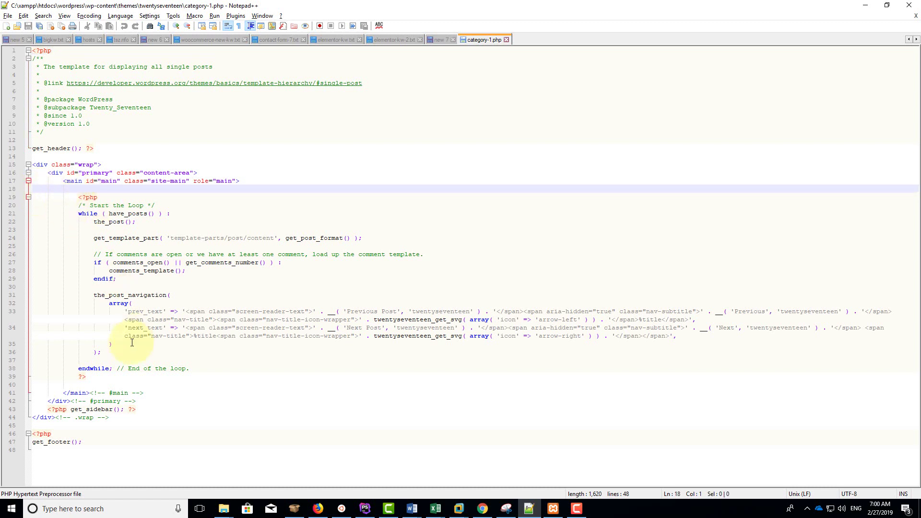
{"action": "left_click", "coordinate": [82, 376]}
{"action": "left_click", "coordinate": [63, 385]}
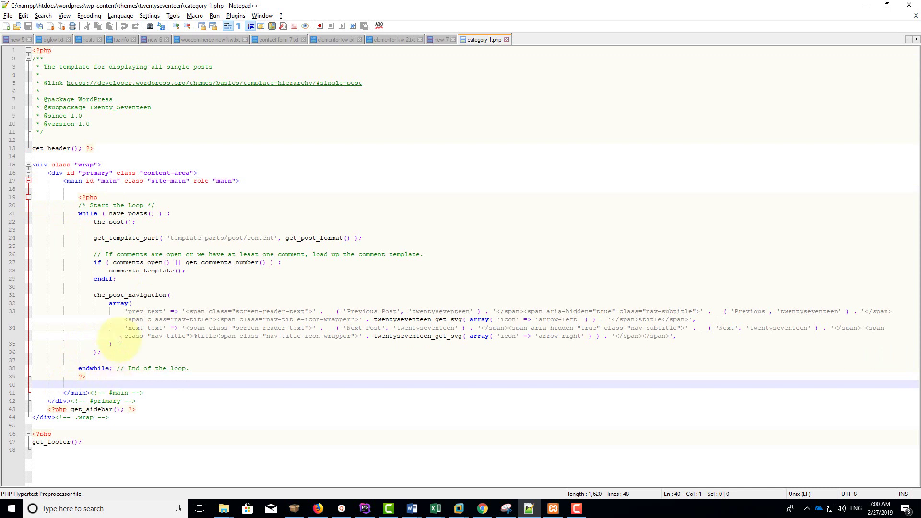
{"action": "double_click", "coordinate": [75, 182]}
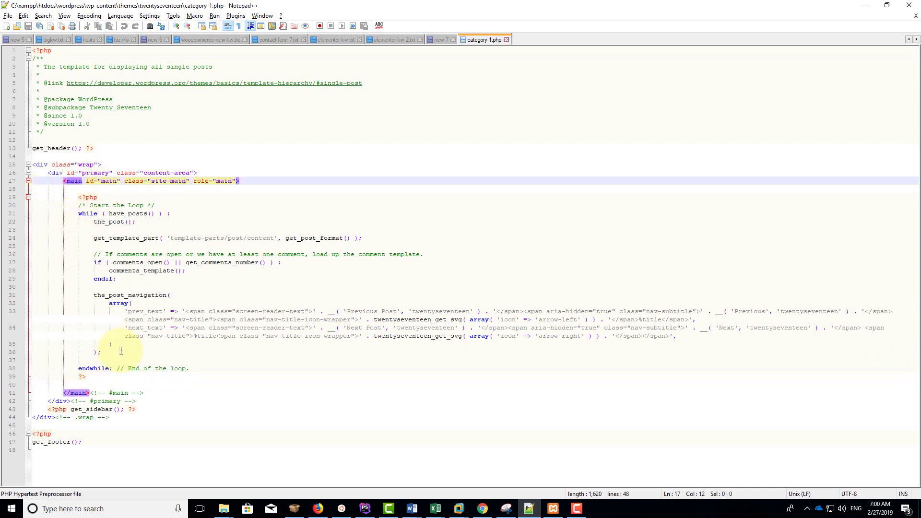
{"action": "left_click", "coordinate": [95, 378]}
{"action": "left_click", "coordinate": [64, 180]}
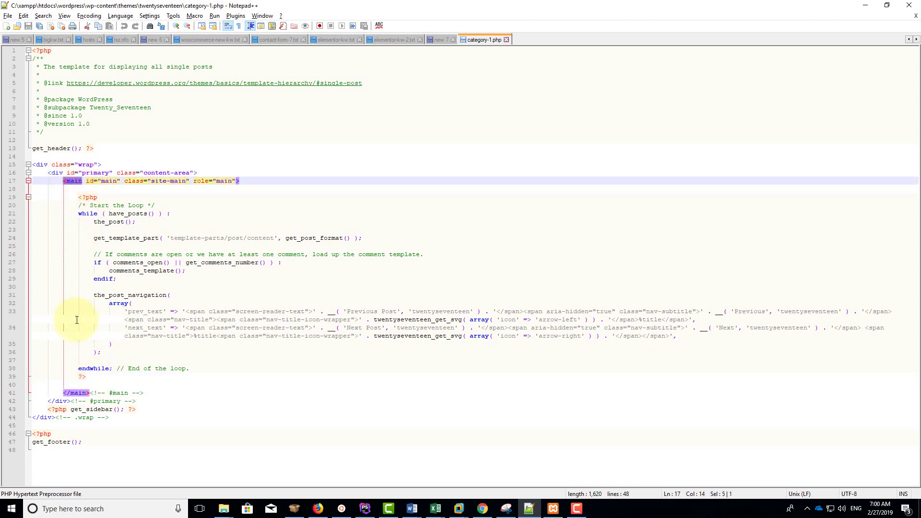
{"action": "left_click", "coordinate": [70, 393]}
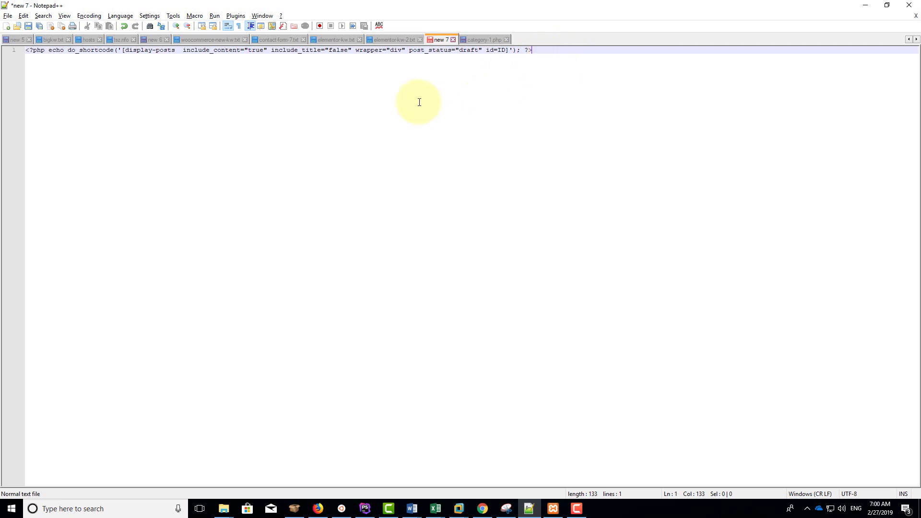
- Copy the display-posts shortcode line and paste it onto line 19 of category-1.php
{"action": "left_click_drag", "start_coordinate": [532, 50], "coordinate": [25, 42]}
{"action": "right_click", "coordinate": [57, 50]}
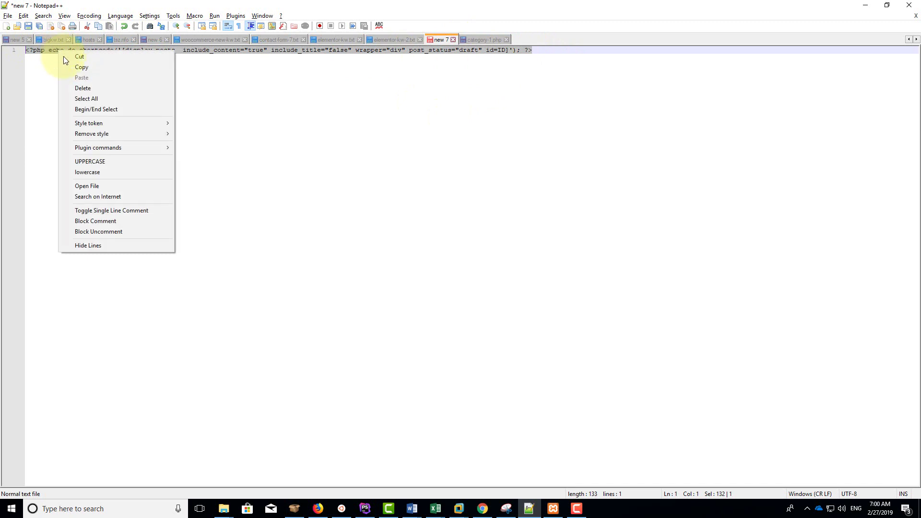
{"action": "left_click", "coordinate": [85, 70]}
{"action": "left_click", "coordinate": [472, 39]}
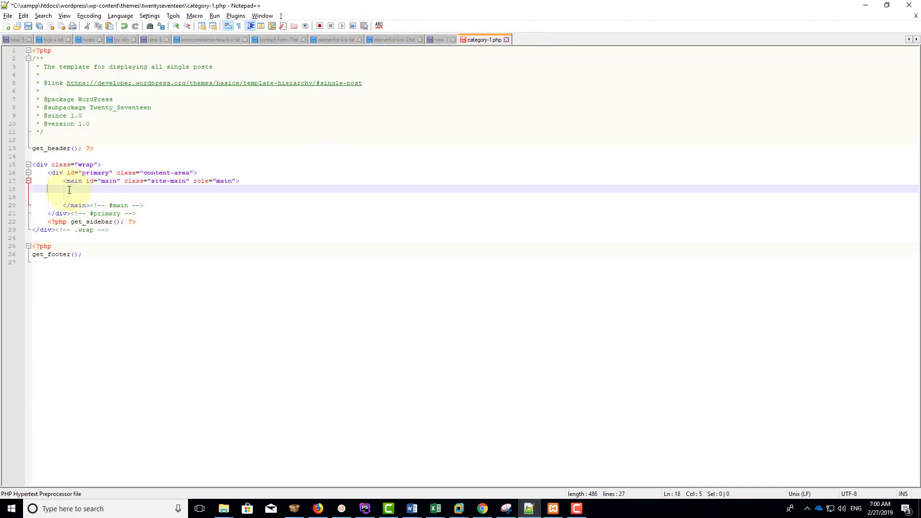
{"action": "key", "text": "Tab"}
{"action": "key", "text": "Return"}
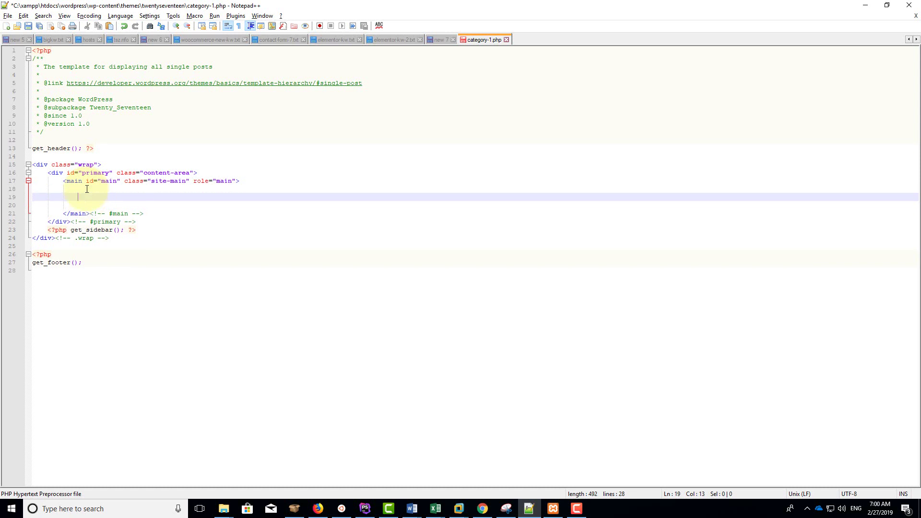
{"action": "key", "text": "ctrl+v"}
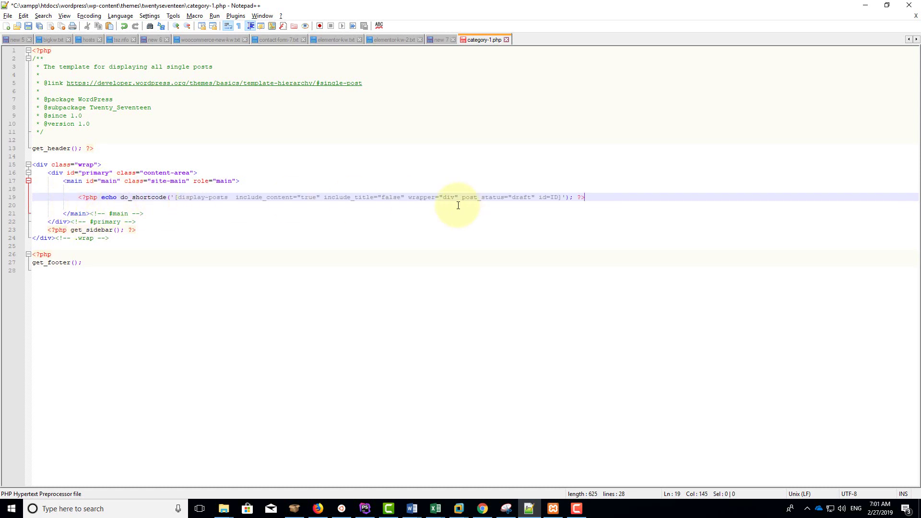
- Replace the ID placeholder with 21 and save category-1.php
{"action": "left_click", "coordinate": [550, 198]}
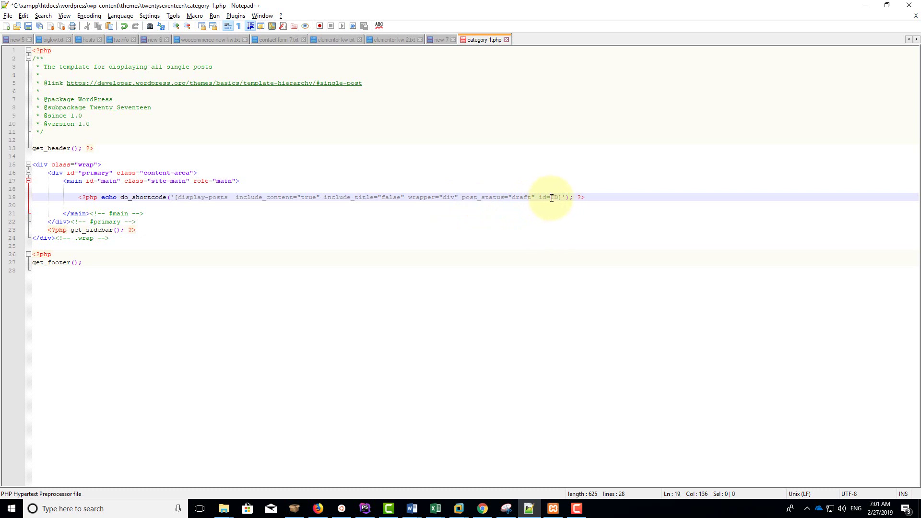
{"action": "double_click", "coordinate": [552, 198]}
{"action": "type", "text": "21"}
{"action": "left_click", "coordinate": [29, 25]}
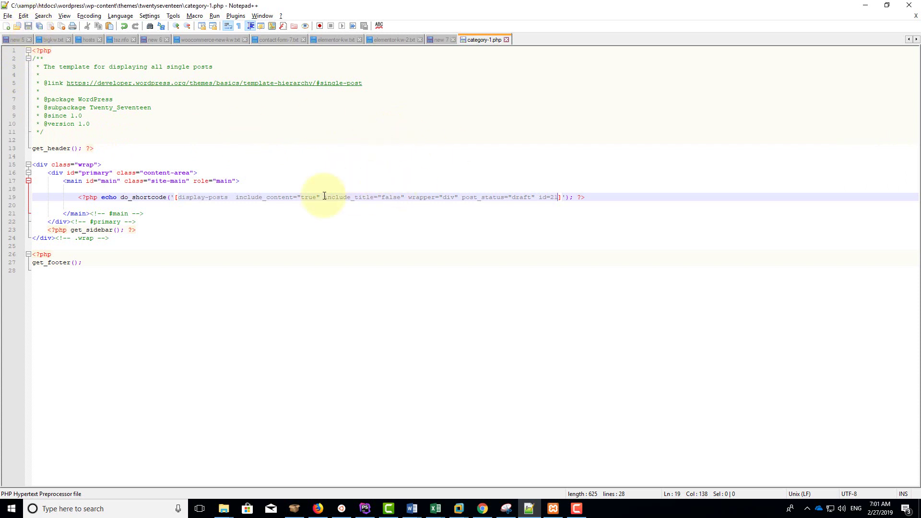
- In Chrome, view the Uncategorized category page from Posts > Categories
{"action": "key", "text": "alt+Tab"}
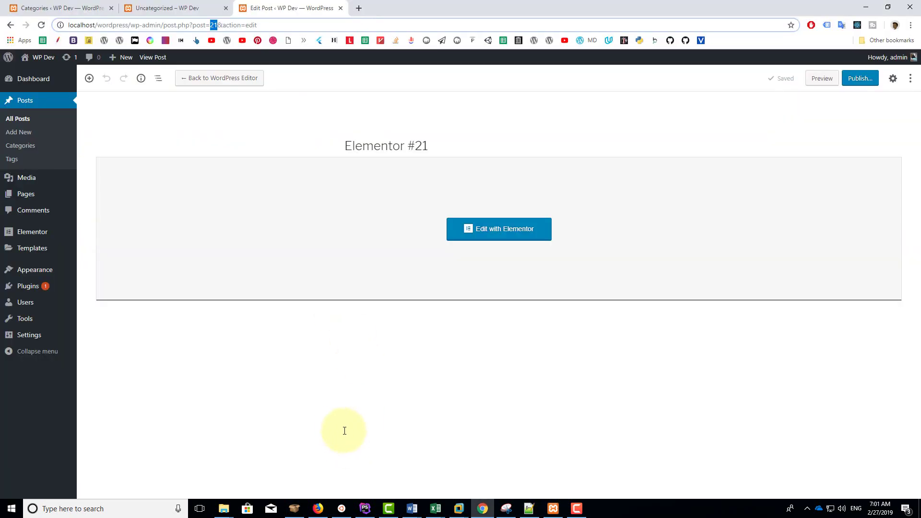
{"action": "left_click", "coordinate": [30, 151]}
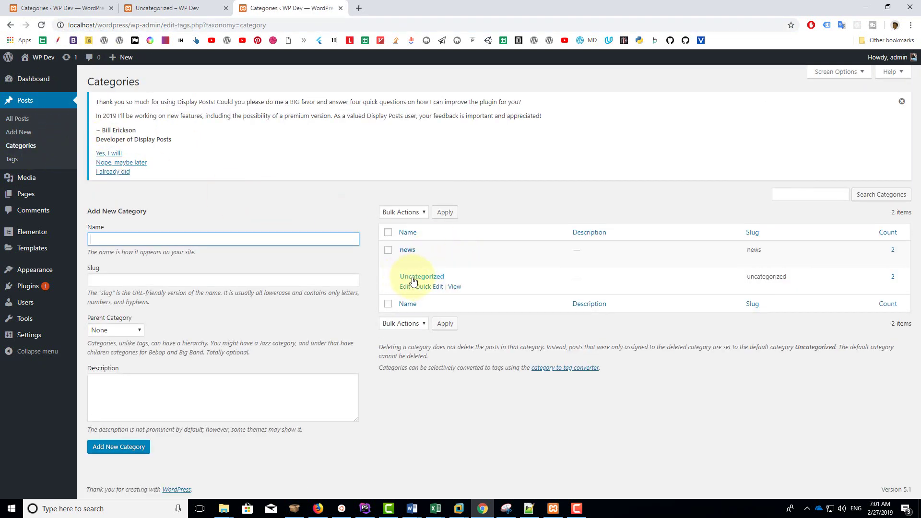
{"action": "left_click", "coordinate": [455, 287]}
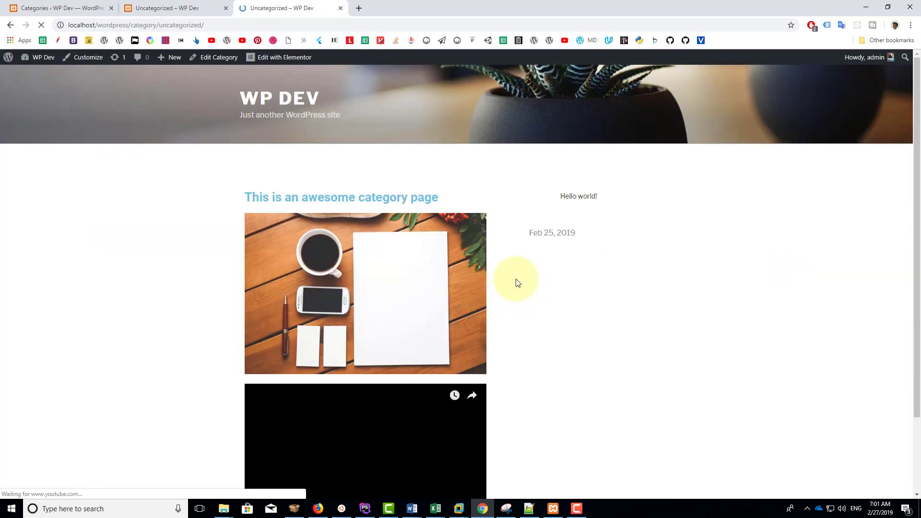
{"action": "scroll", "coordinate": [363, 283], "scroll_direction": "down", "scroll_amount": 2}
{"action": "scroll", "coordinate": [361, 353], "scroll_direction": "up", "scroll_amount": 2}
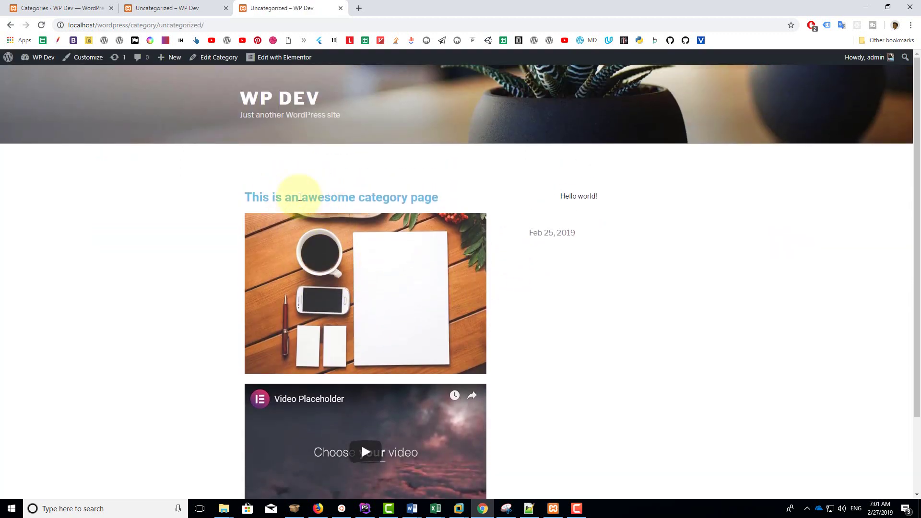
- Select the heading 'This is an awesome category page' and compare against the older Uncategorized tab
{"action": "left_click_drag", "start_coordinate": [298, 197], "coordinate": [438, 207]}
{"action": "left_click_drag", "start_coordinate": [251, 197], "coordinate": [456, 206]}
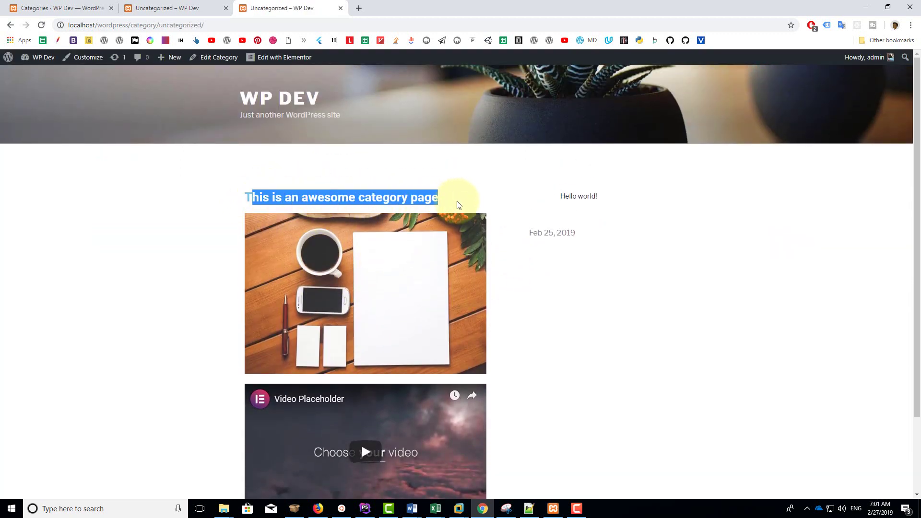
{"action": "left_click", "coordinate": [356, 196]}
{"action": "left_click_drag", "start_coordinate": [237, 199], "coordinate": [438, 191]}
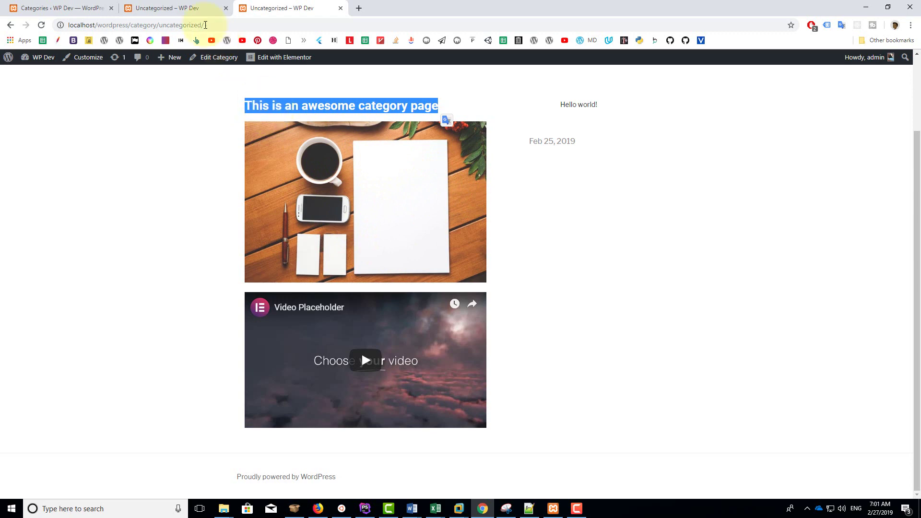
{"action": "left_click", "coordinate": [164, 8]}
{"action": "left_click", "coordinate": [293, 8]}
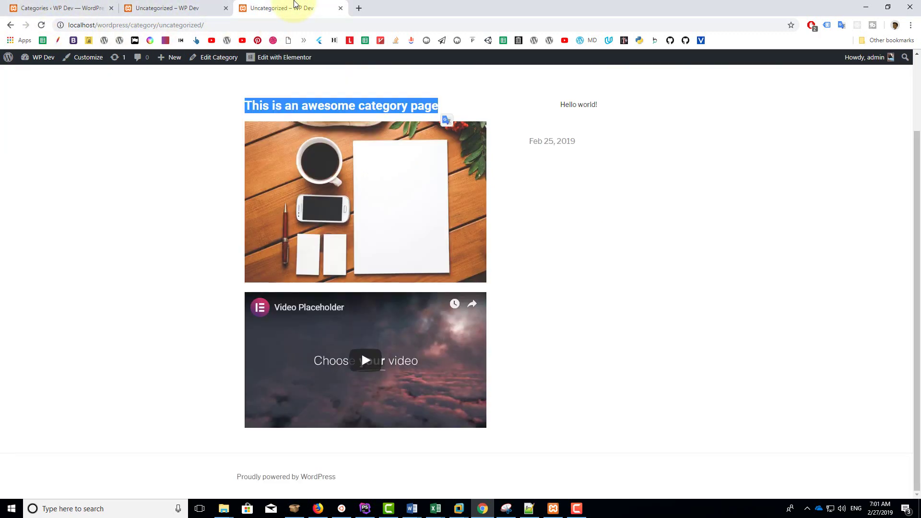